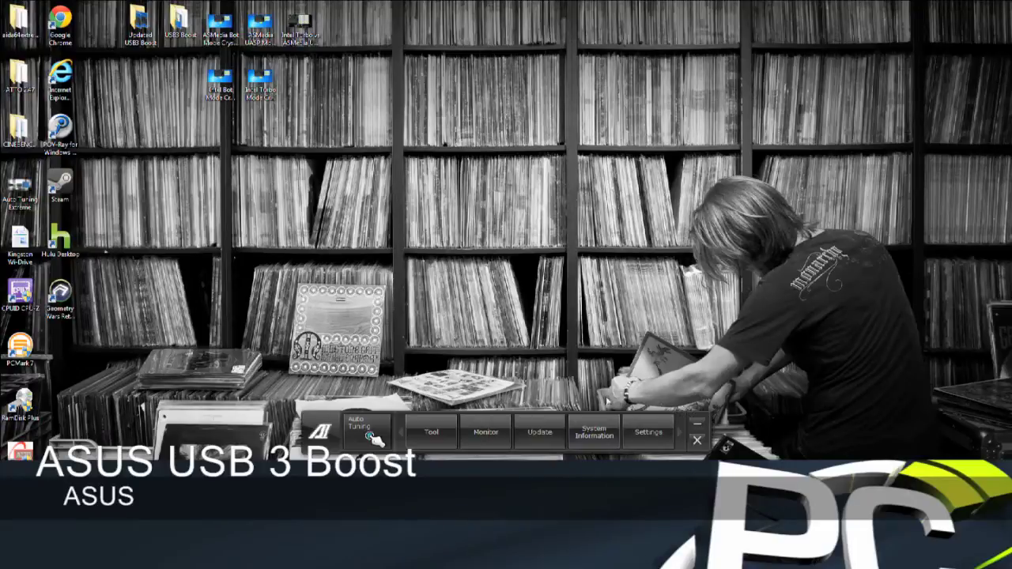
- Open the Tool menu on the ASUS AI Suite II bar to list its utilities
left_click(453, 435)
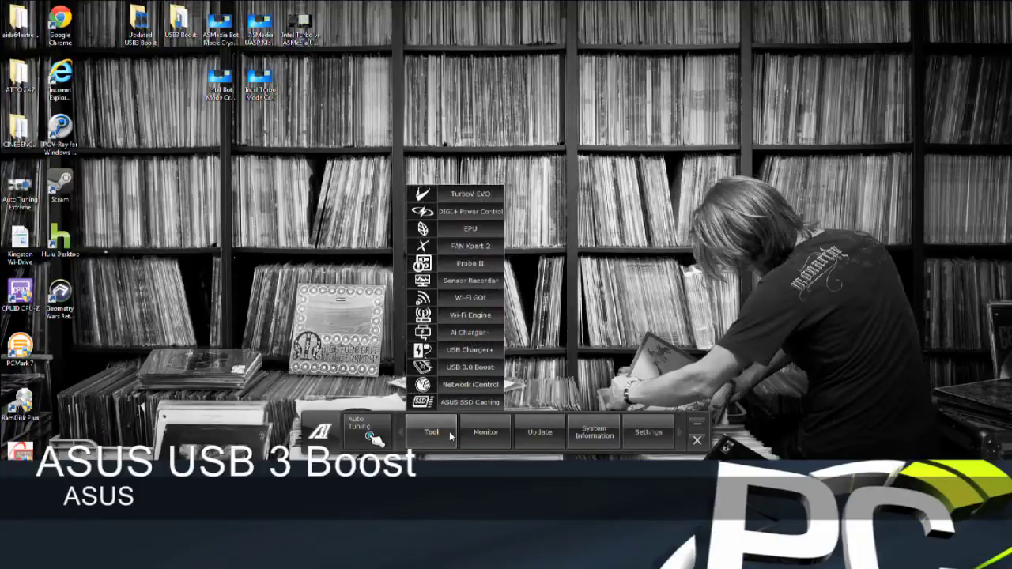
- Launch USB 3.0 Boost, then start Windows Magnifier by searching 'mag'
left_click(465, 366)
key("super")
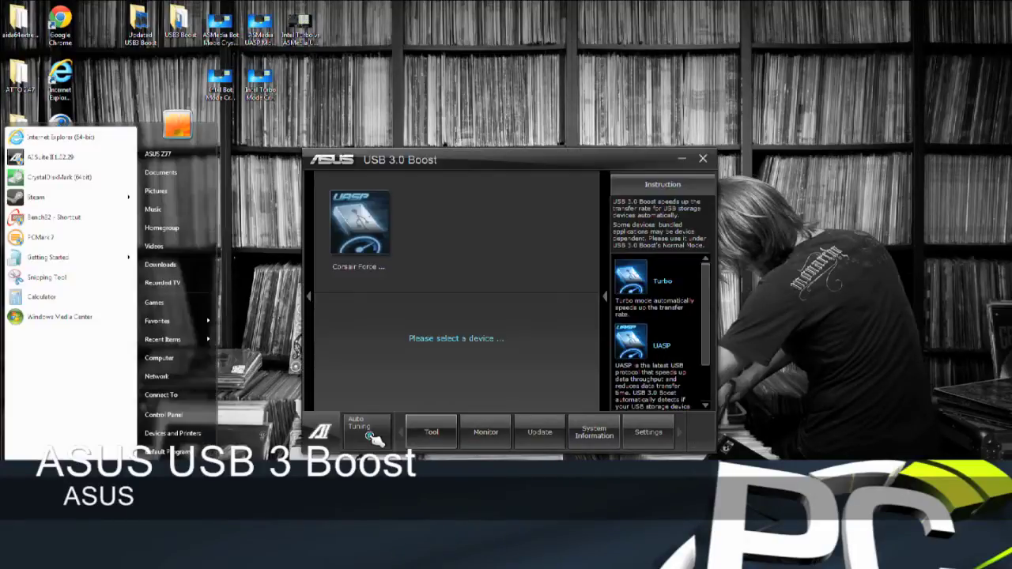
type("mag")
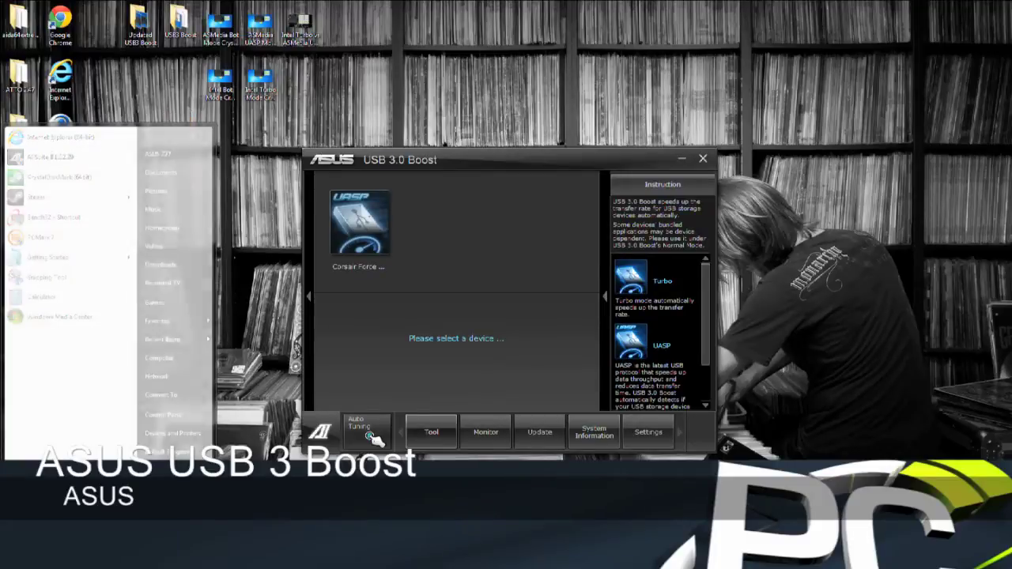
left_click(29, 158)
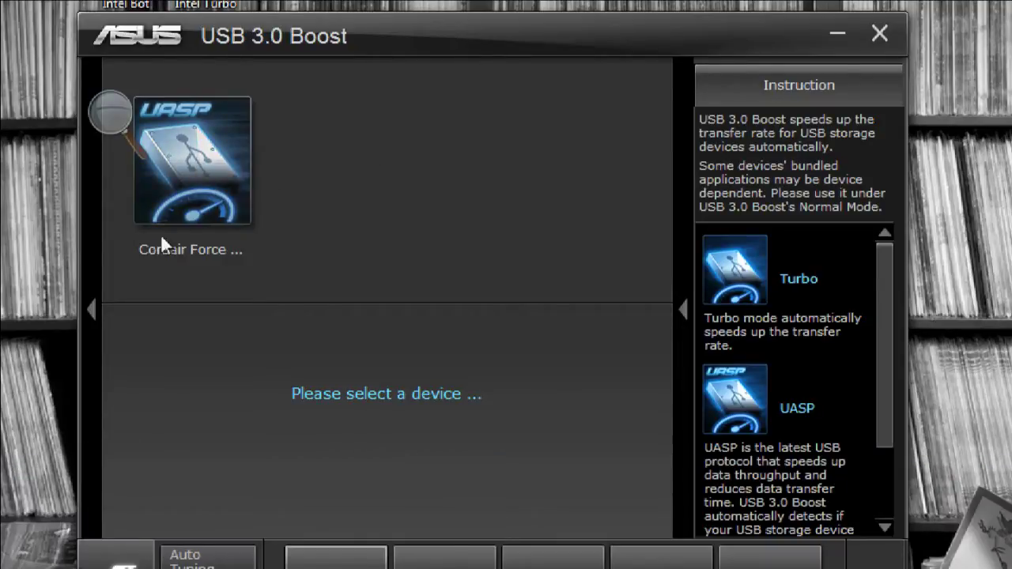
- Show the Corsair Force GT drive's details: 111.79 GB, USB Disk 1 (E:)
left_click(190, 181)
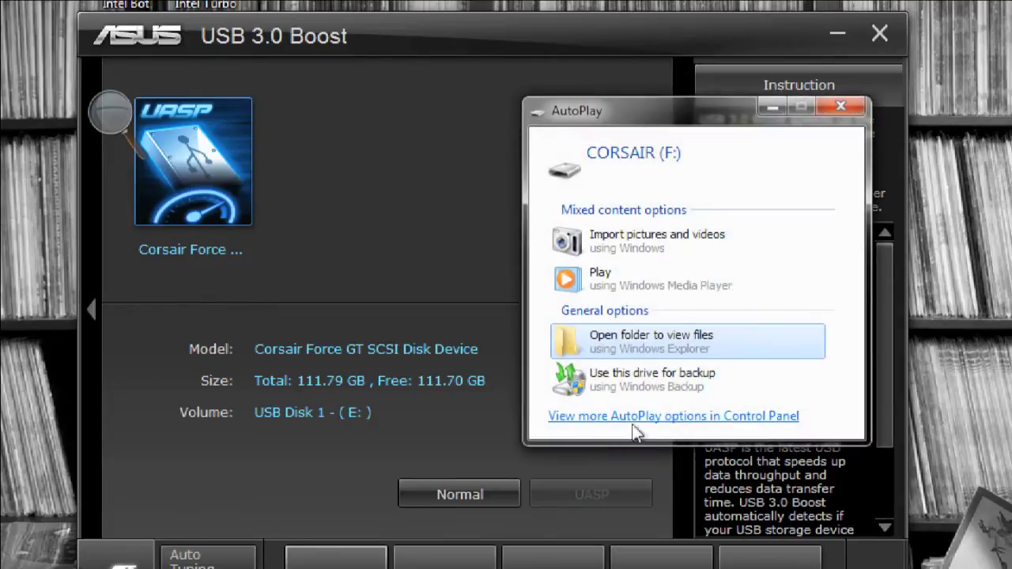
- Dismiss the AutoPlay prompt for the newly connected drive
left_click(840, 106)
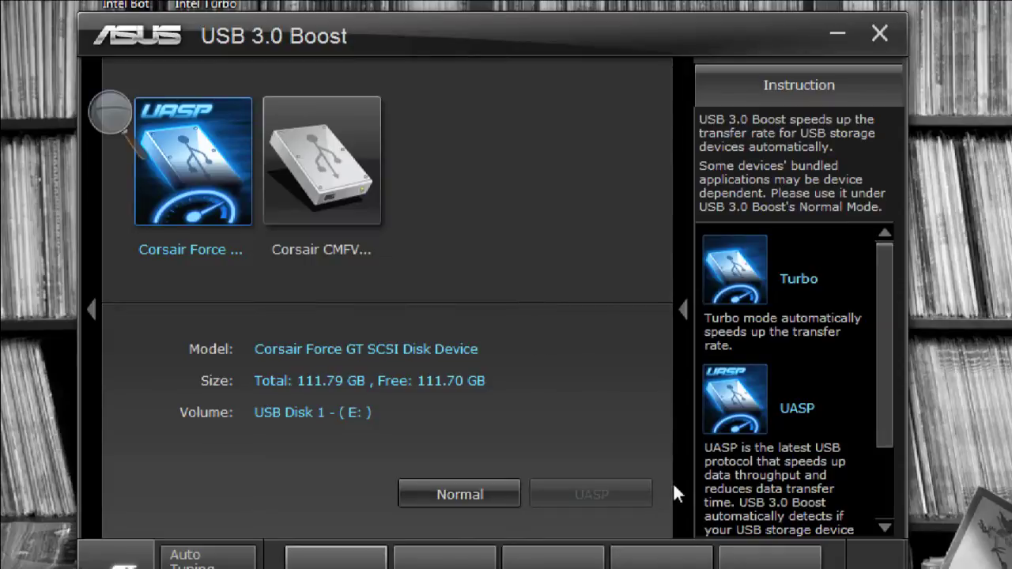
- Select the Corsair CMFV drive tile twice, dismissing the AutoPlay prompt in between
left_click(336, 196)
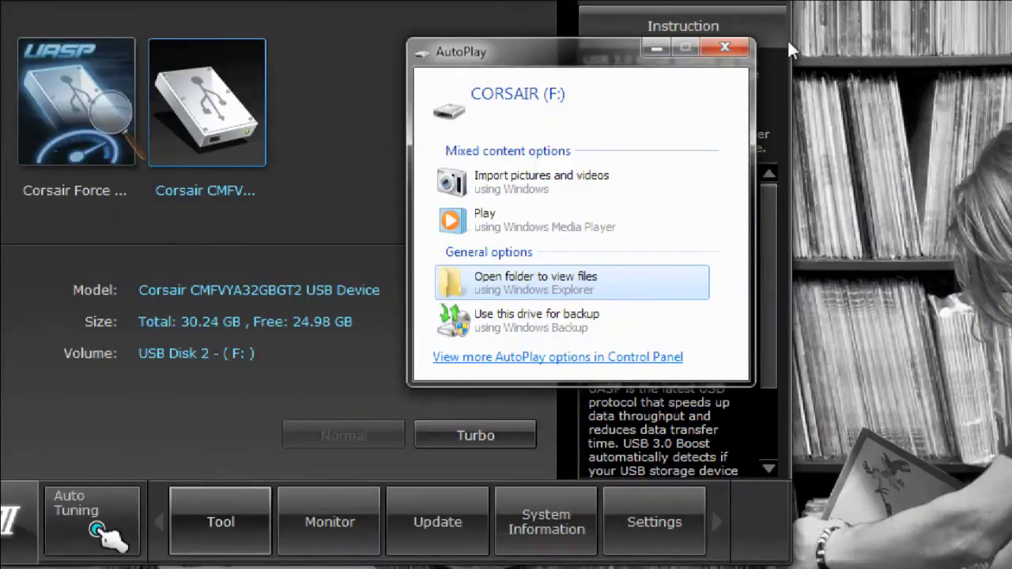
left_click(726, 48)
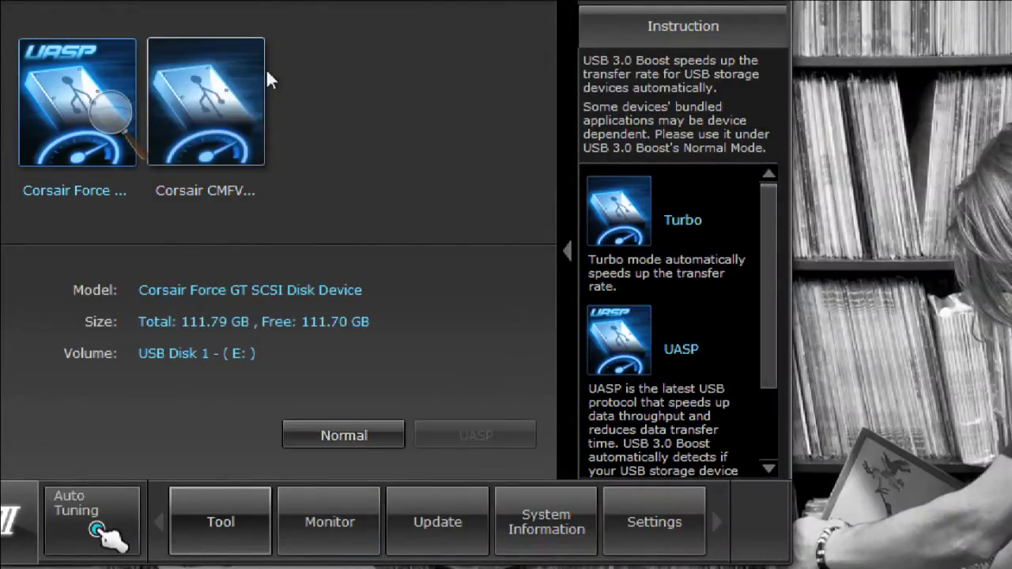
left_click(215, 112)
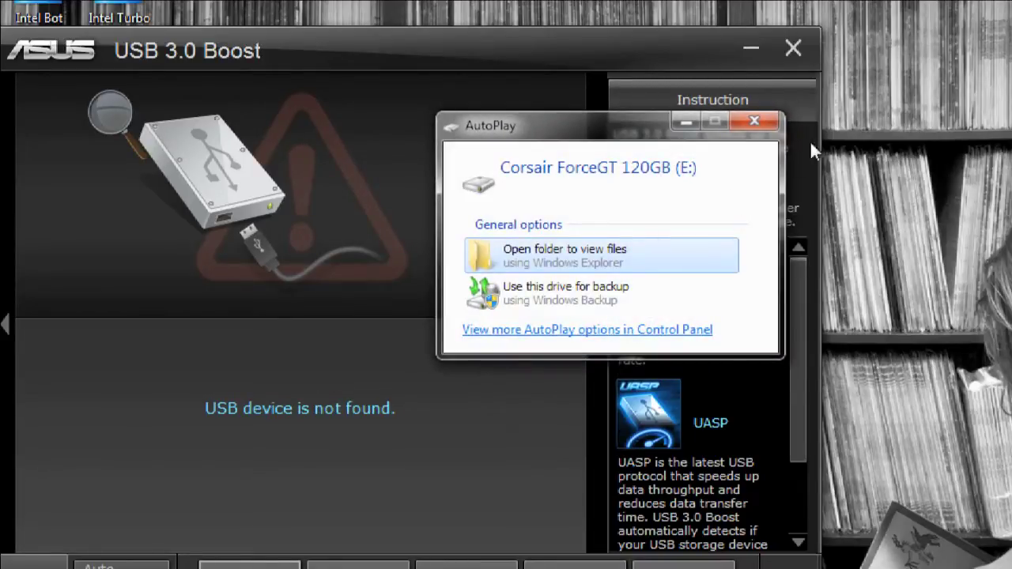
- Close both AutoPlay prompts, including the Corsair ForceGT 120GB one, to reveal the desktop
left_click(754, 120)
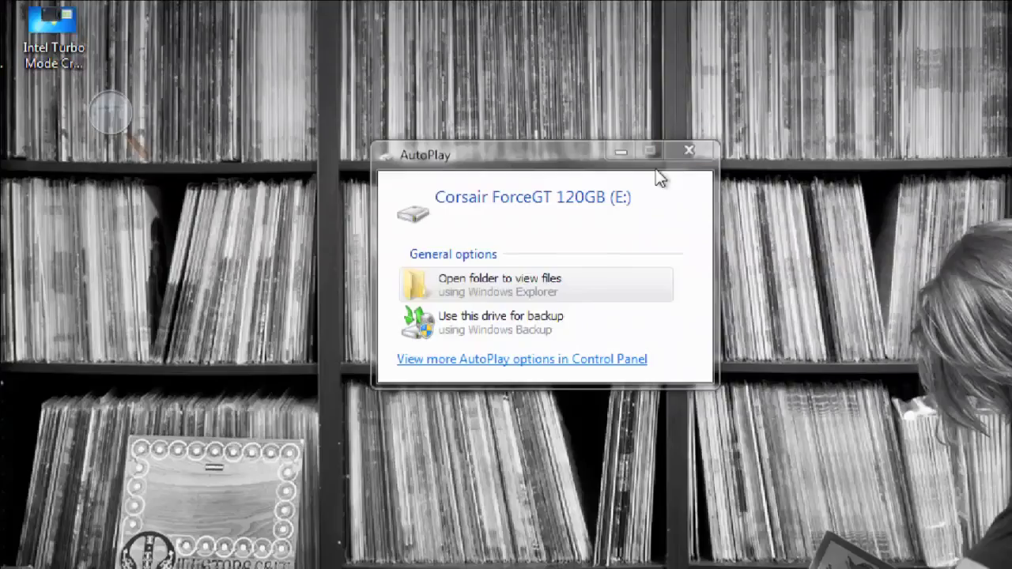
left_click(681, 152)
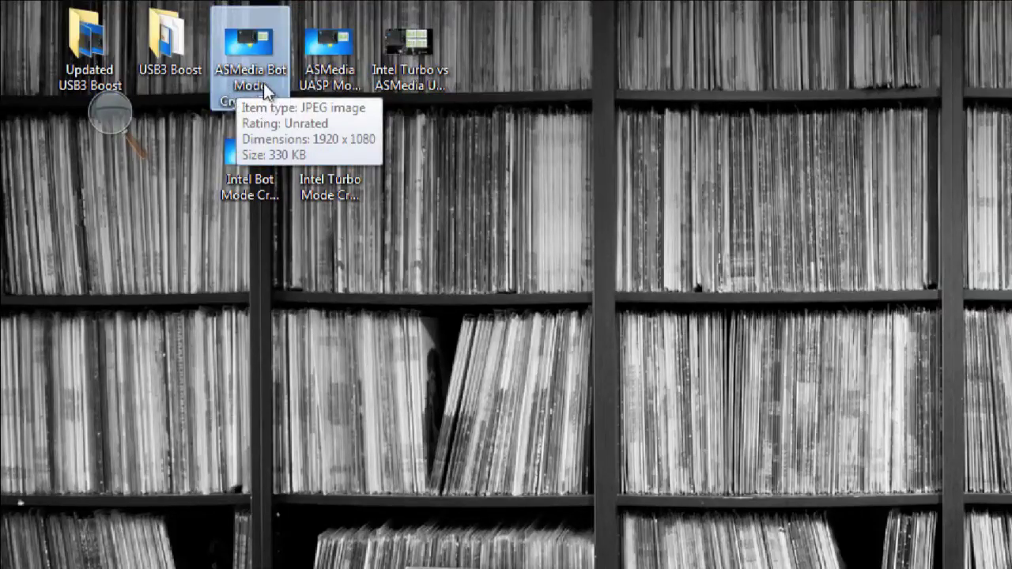
- Open the ASMedia Bot Mode screenshot, close Magnifier, and snap the viewer right
left_click(235, 169)
left_click(242, 83)
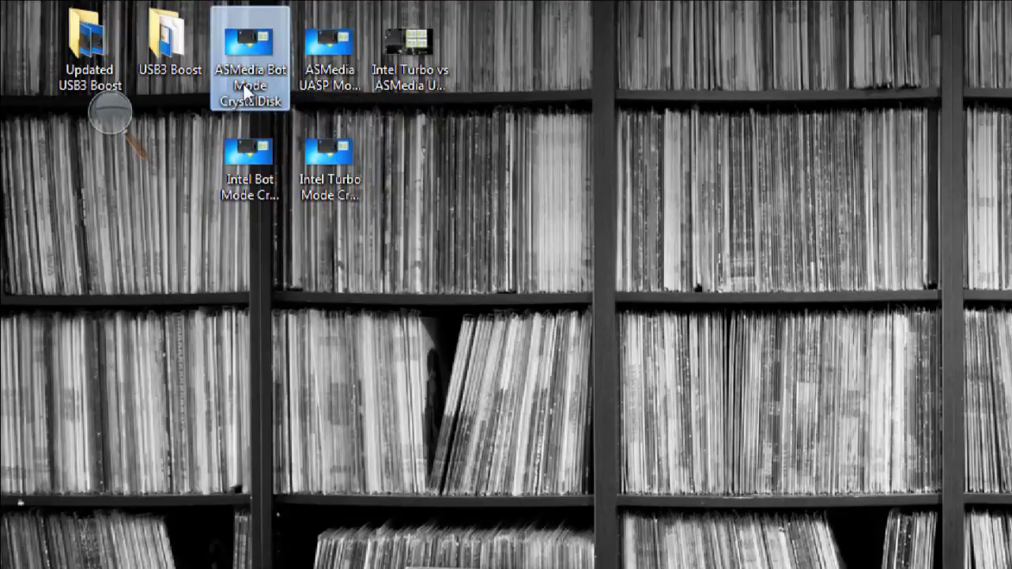
double_click(242, 83)
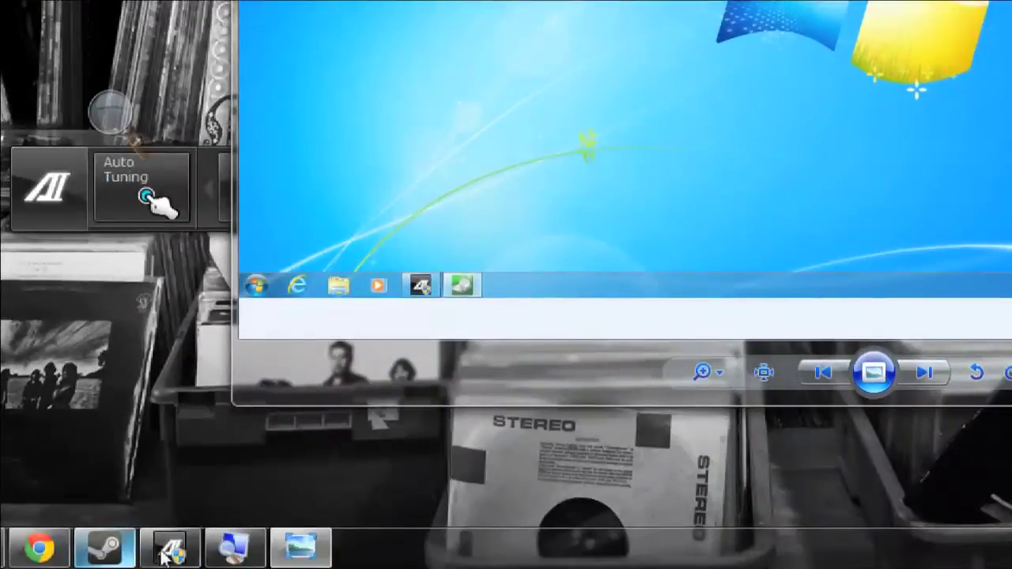
right_click(254, 543)
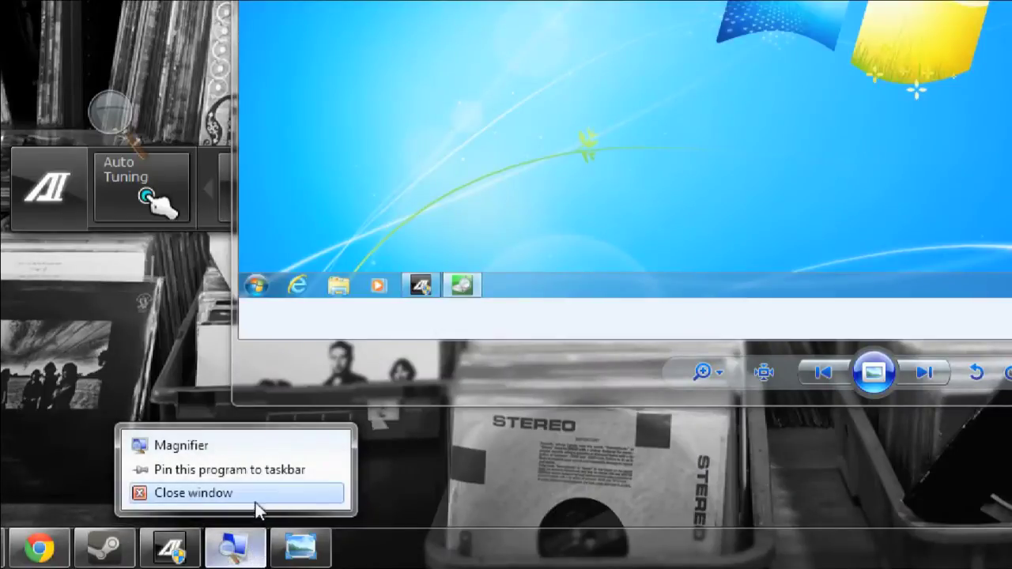
left_click(254, 492)
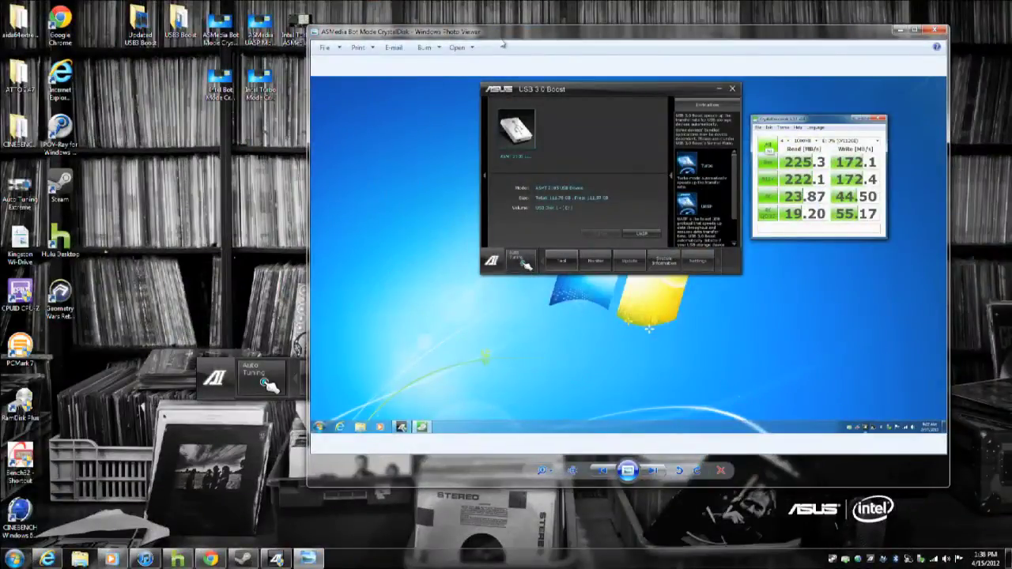
left_click_drag(503, 45, 1010, 119)
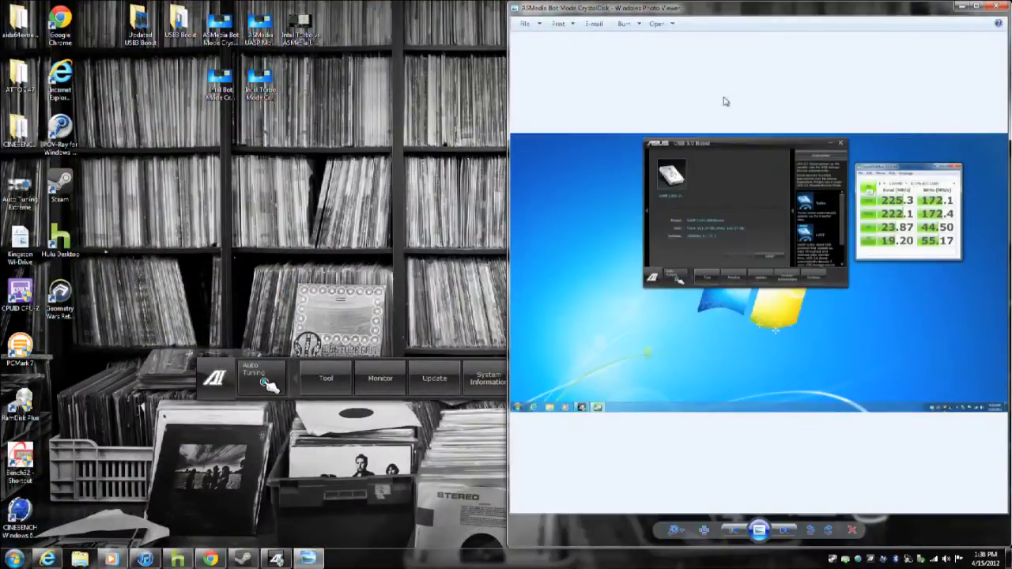
- Open the Intel Bot Mode screenshot and snap it to the left half
left_click(214, 90)
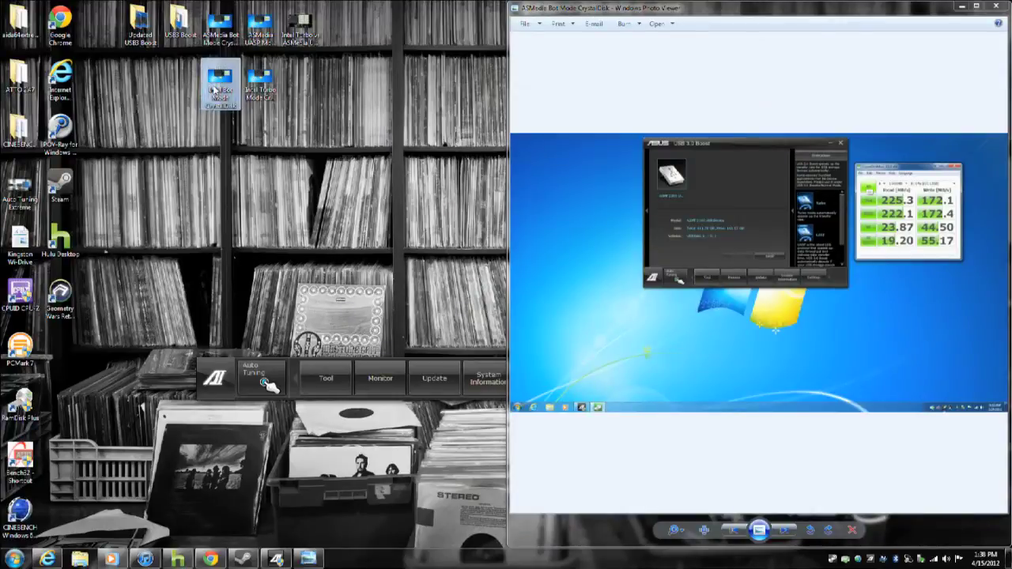
double_click(214, 89)
left_click_drag(247, 99, 4, 70)
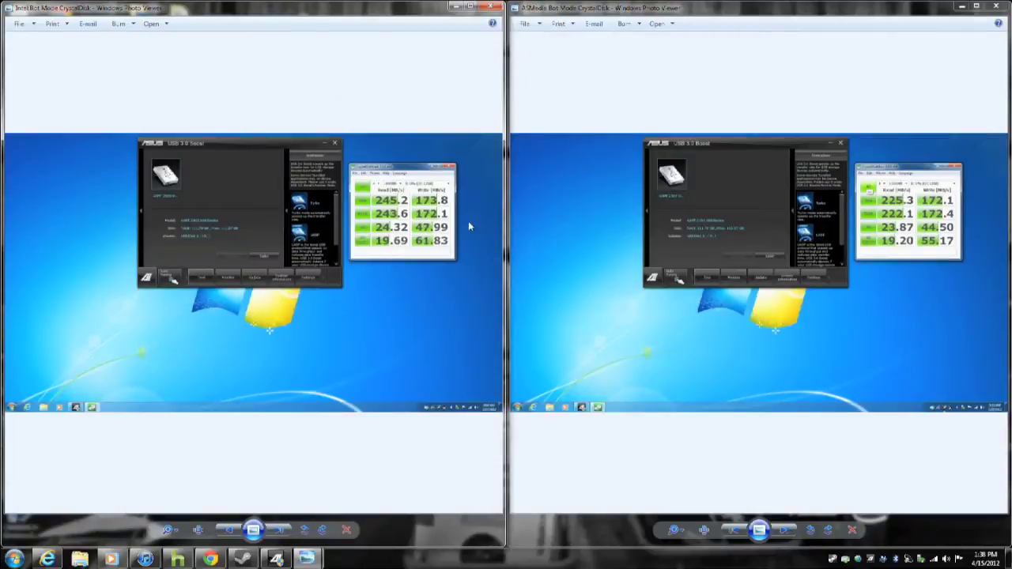
left_click(14, 559)
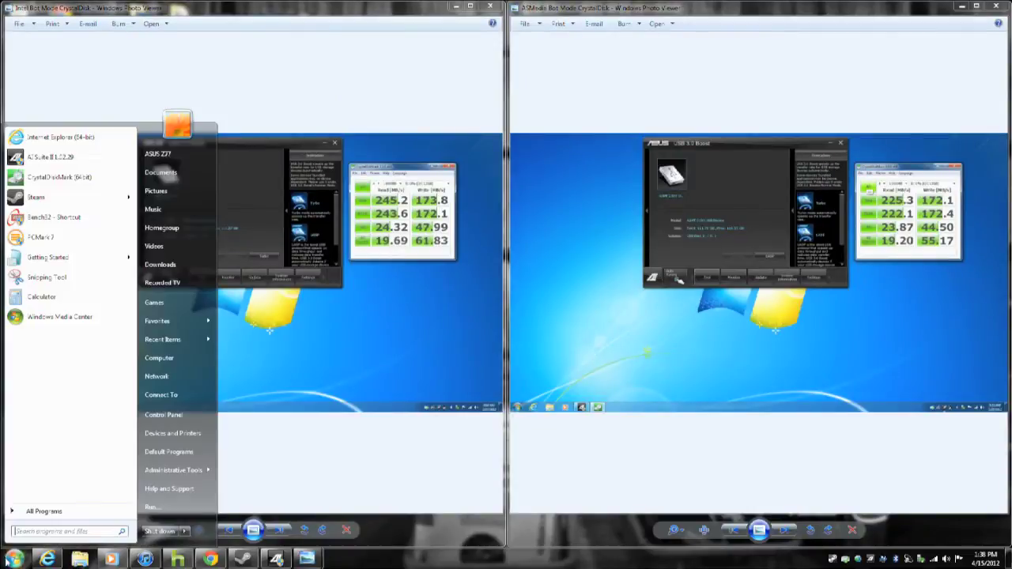
- Show both screenshots' CrystalDiskMark results at actual size, then close the ASMedia viewer
left_click(356, 477)
left_click(198, 530)
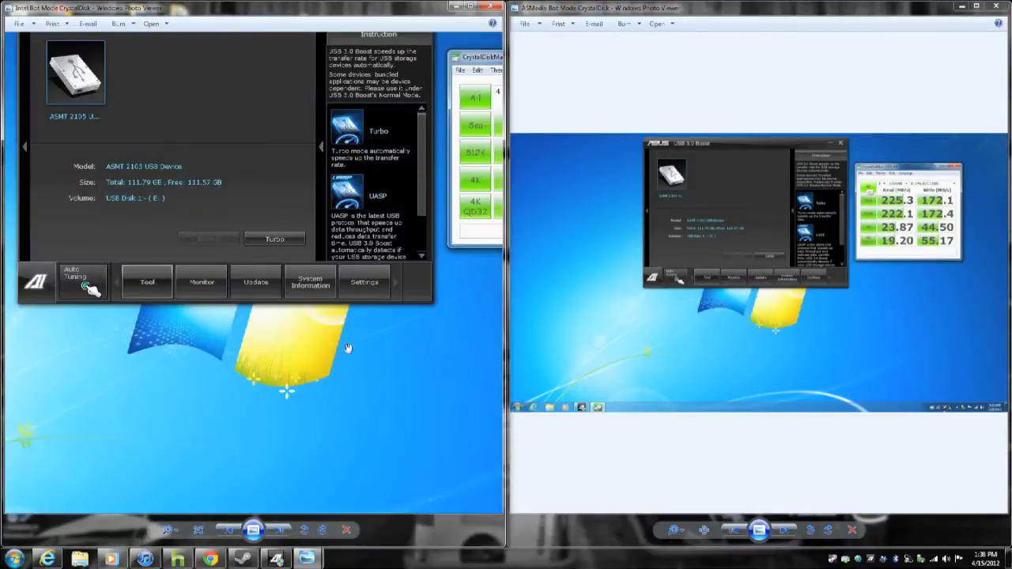
left_click_drag(347, 342, 237, 406)
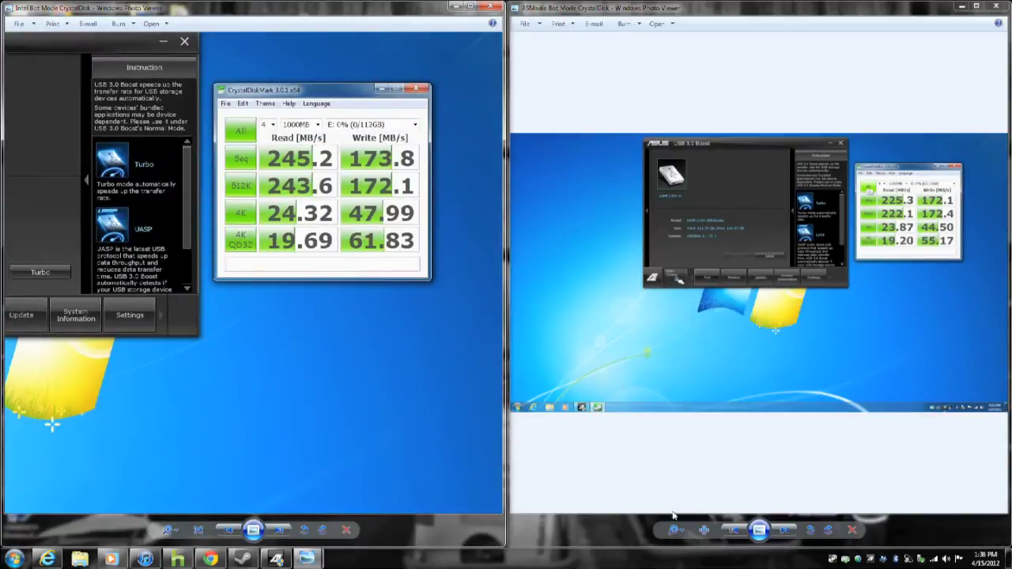
left_click(704, 530)
left_click_drag(767, 388, 514, 422)
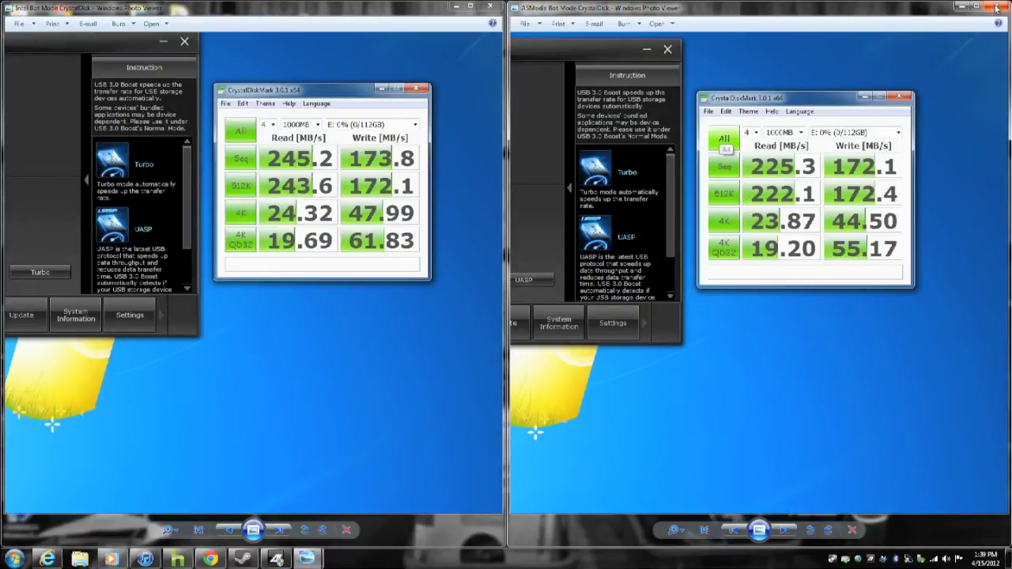
left_click(995, 7)
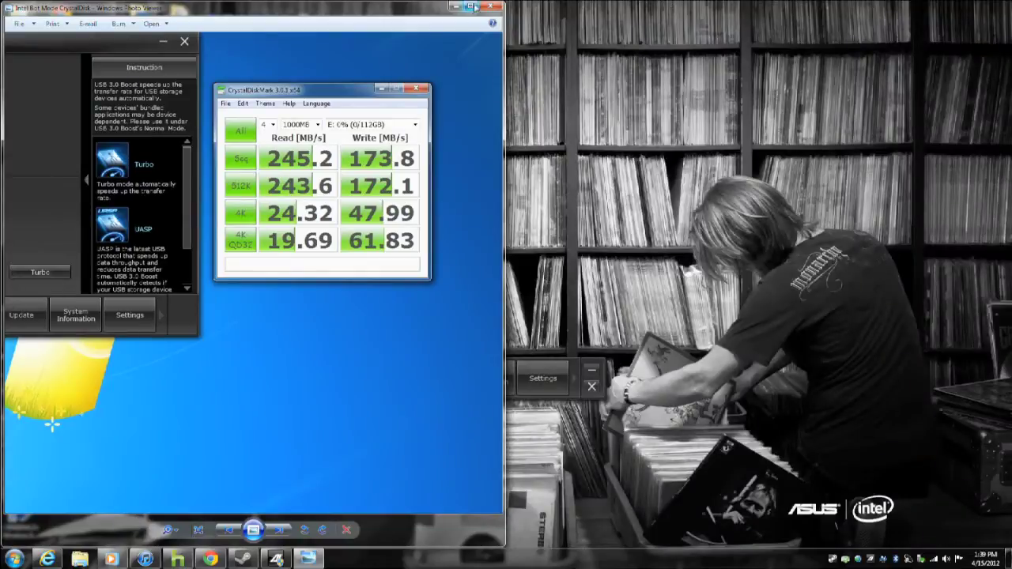
- Close the Intel viewer, open Updated USB3 Boost, and select the Intel Turbo (SCSI) ForceGT screenshot
left_click(484, 9)
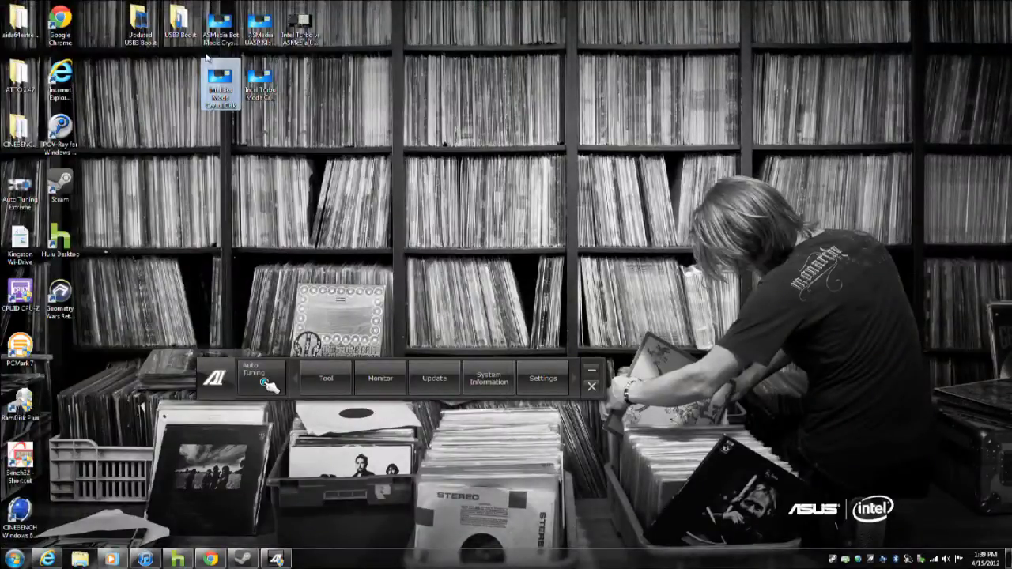
double_click(141, 24)
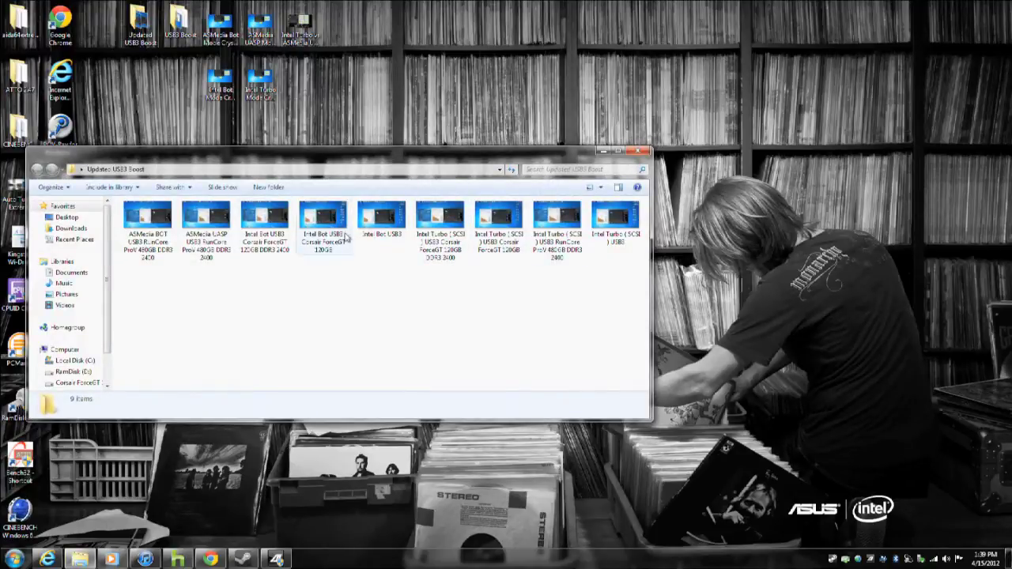
left_click(324, 247)
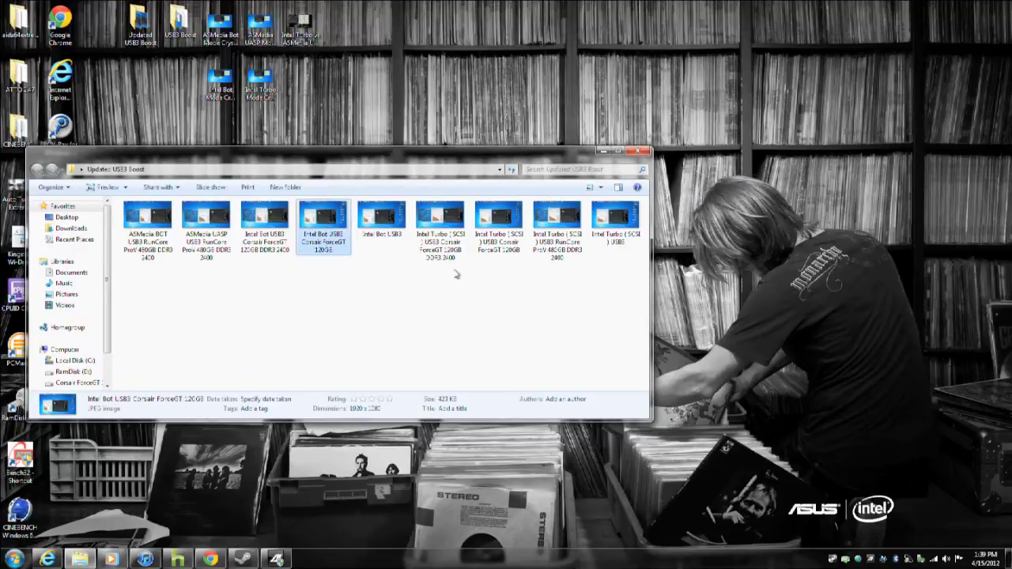
left_click(525, 266)
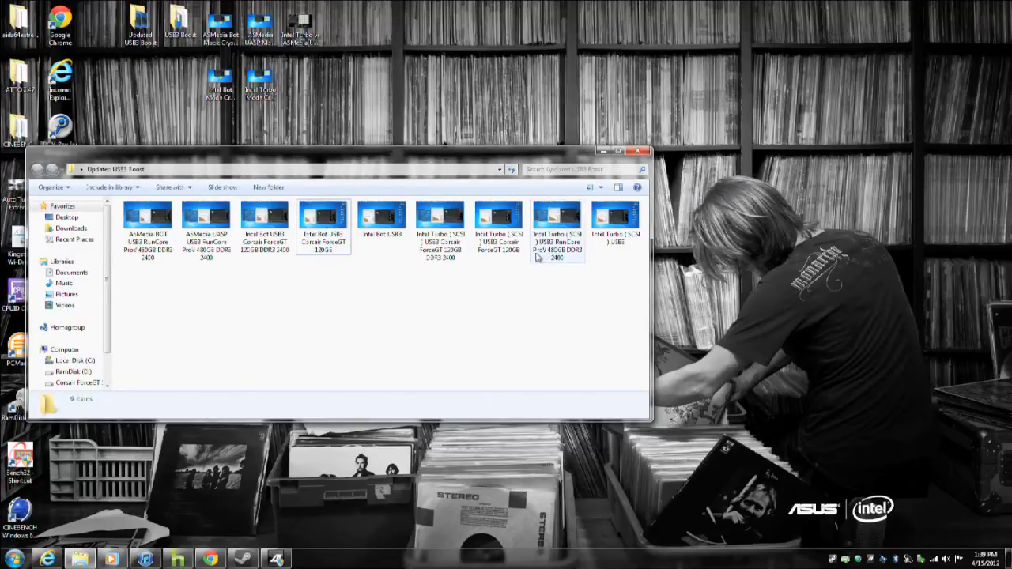
left_click(504, 245)
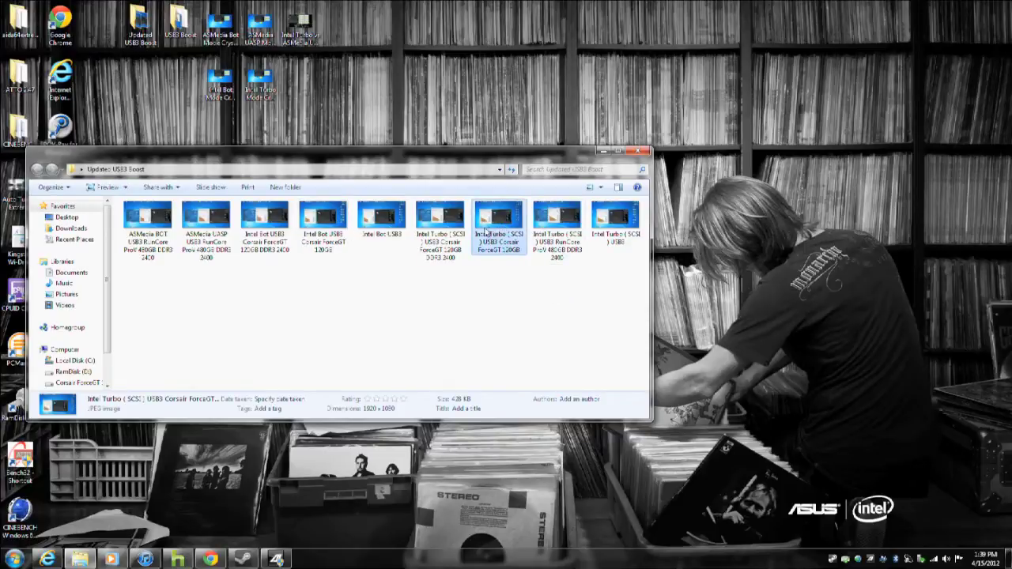
- Open the Intel Turbo ForceGT screenshot enlarged to its ATTO results (354 write, 429 read)
double_click(500, 230)
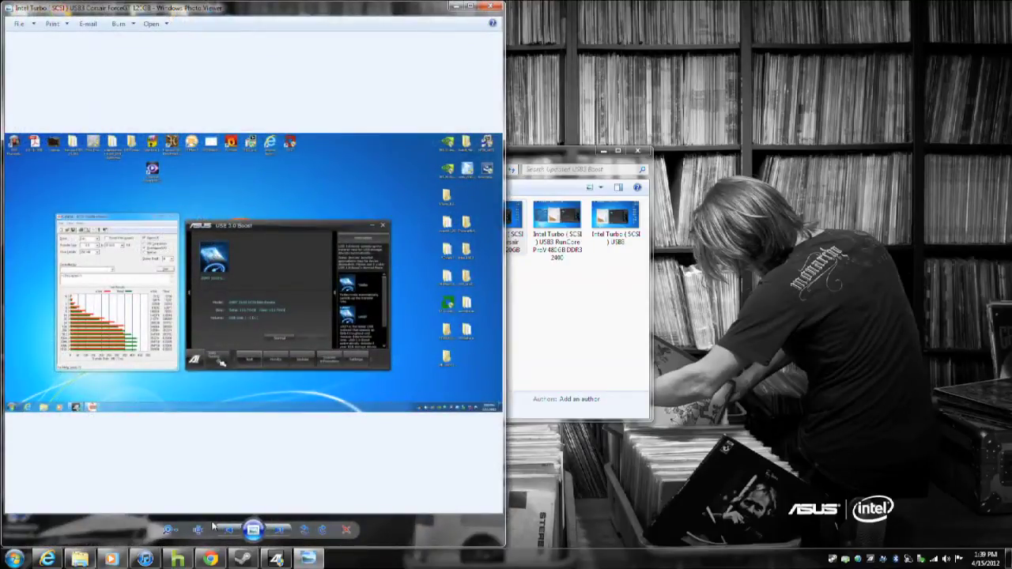
left_click(198, 530)
left_click_drag(197, 392, 350, 347)
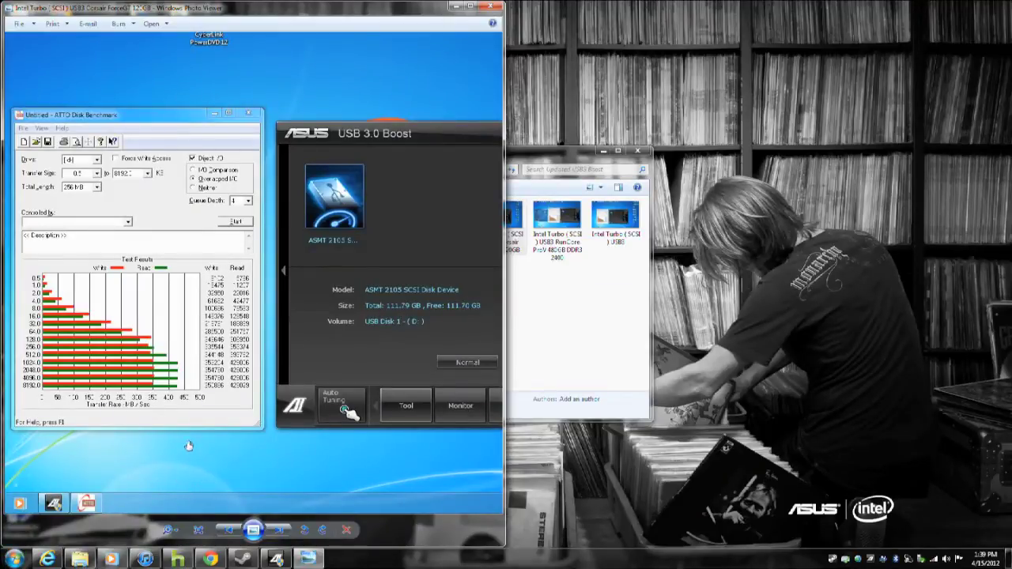
scroll(190, 444, "up", 2)
scroll(193, 440, "down", 3)
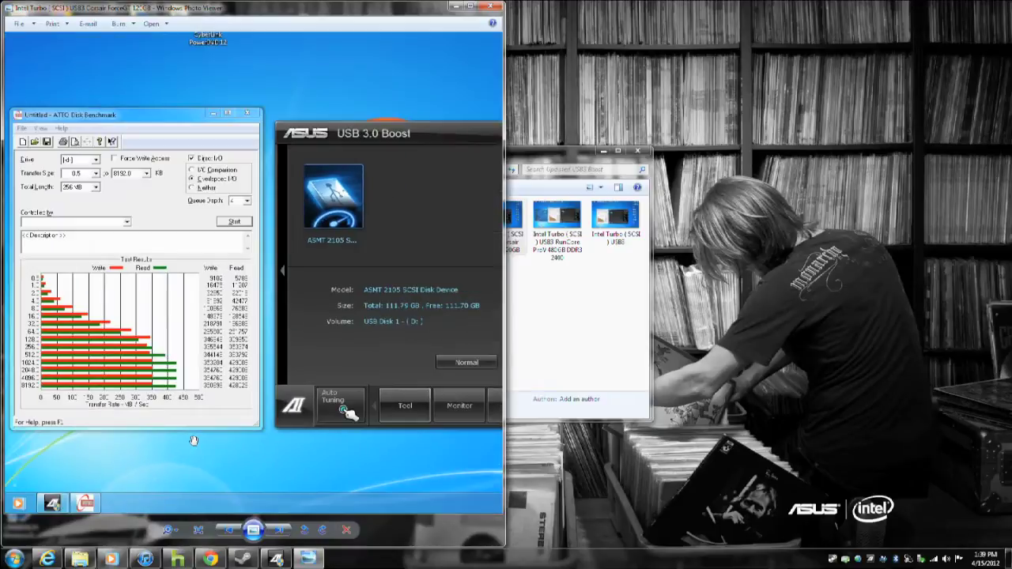
left_click_drag(208, 415, 237, 410)
scroll(237, 410, "up", 1)
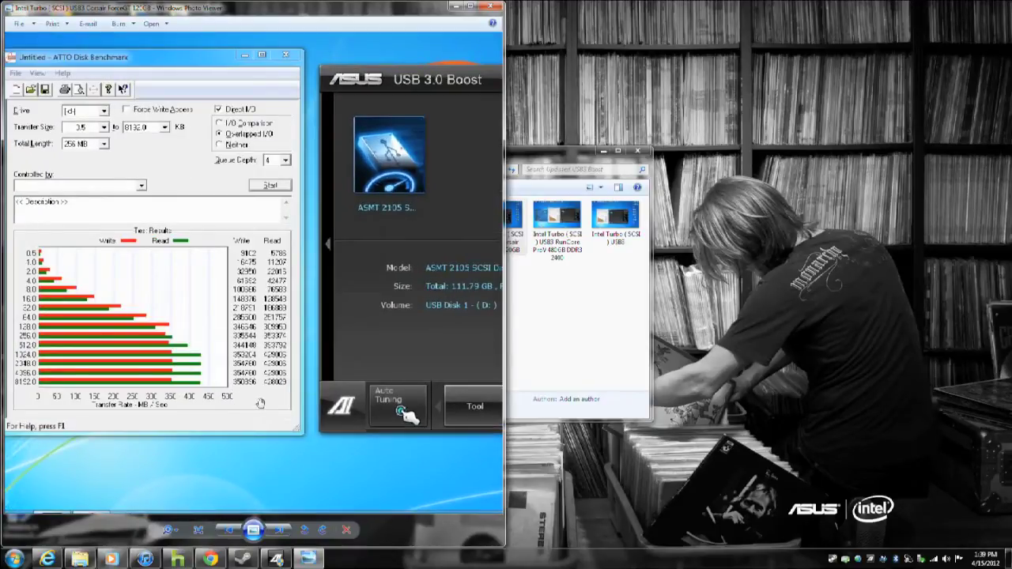
scroll(261, 402, "up", 2)
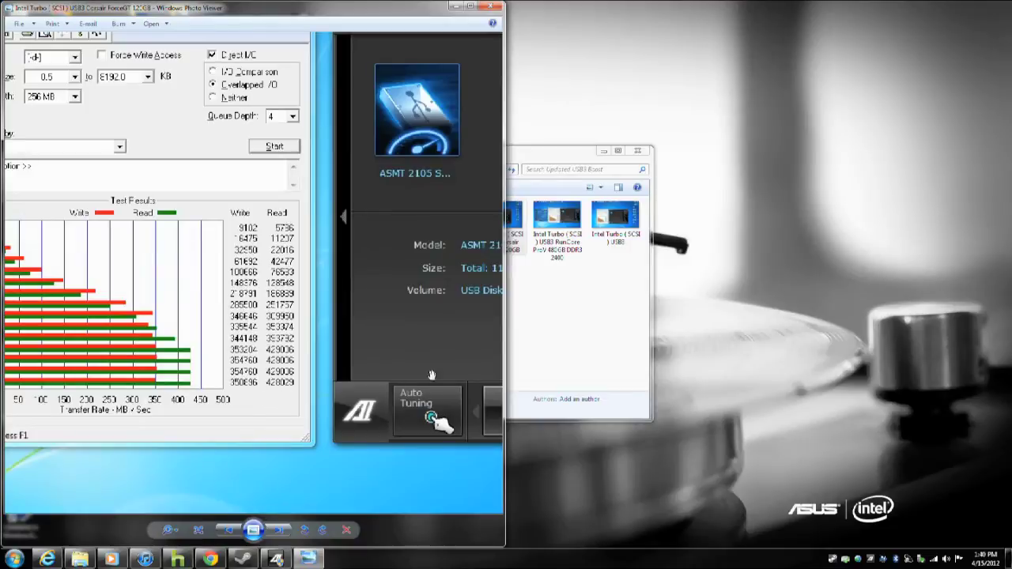
- Open the Intel Bot USB3 screenshot in a second viewer on the right, moving the folder down
left_click(551, 321)
double_click(383, 222)
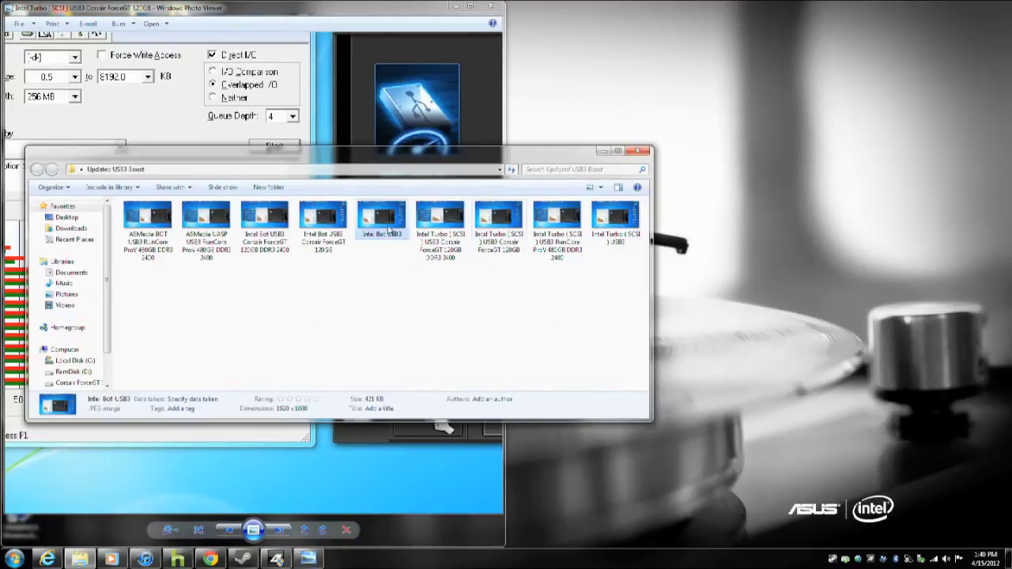
left_click_drag(389, 9, 738, 29)
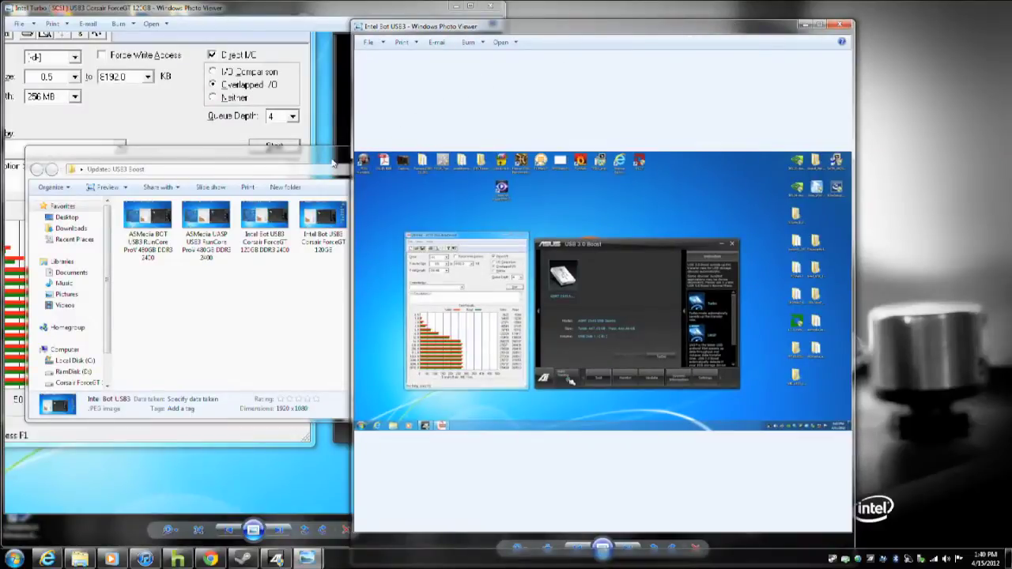
left_click_drag(334, 166, 284, 494)
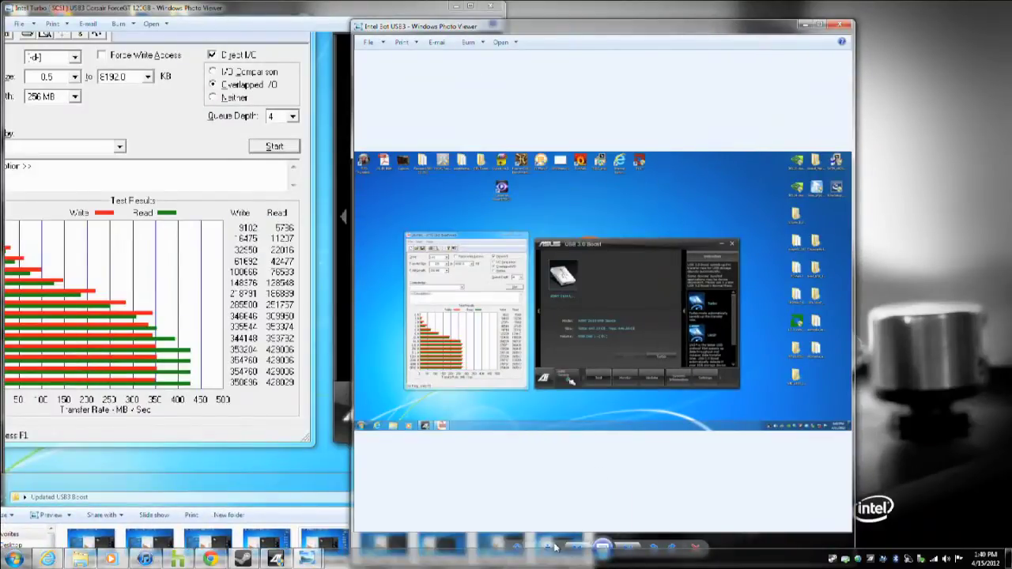
- Enlarge the Intel Bot screenshot to show ATTO results and ASMT 2105 USB Device details
left_click(551, 547)
left_click_drag(537, 430, 624, 365)
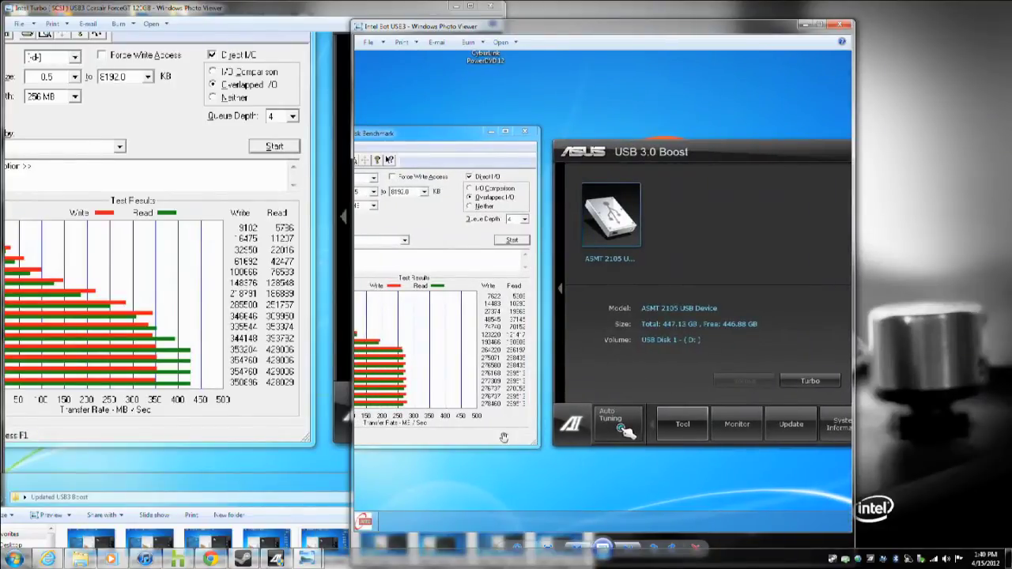
scroll(510, 424, "up", 3)
left_click_drag(482, 412, 394, 406)
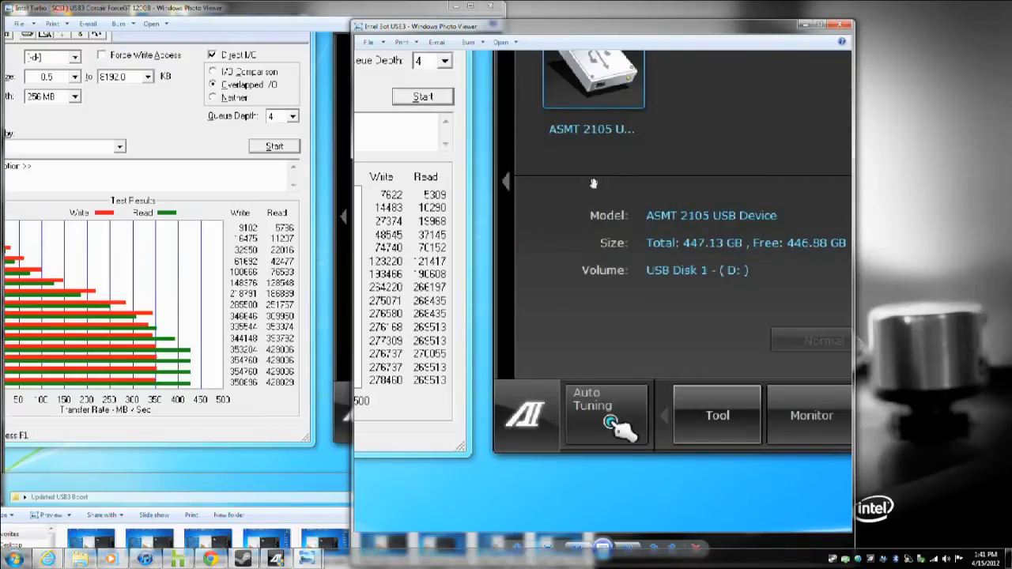
left_click_drag(747, 33, 539, 68)
- Close the Intel Bot USB3 viewer, centre the Corsair ForceGT viewer, and open the RunCore screenshot
left_click(634, 66)
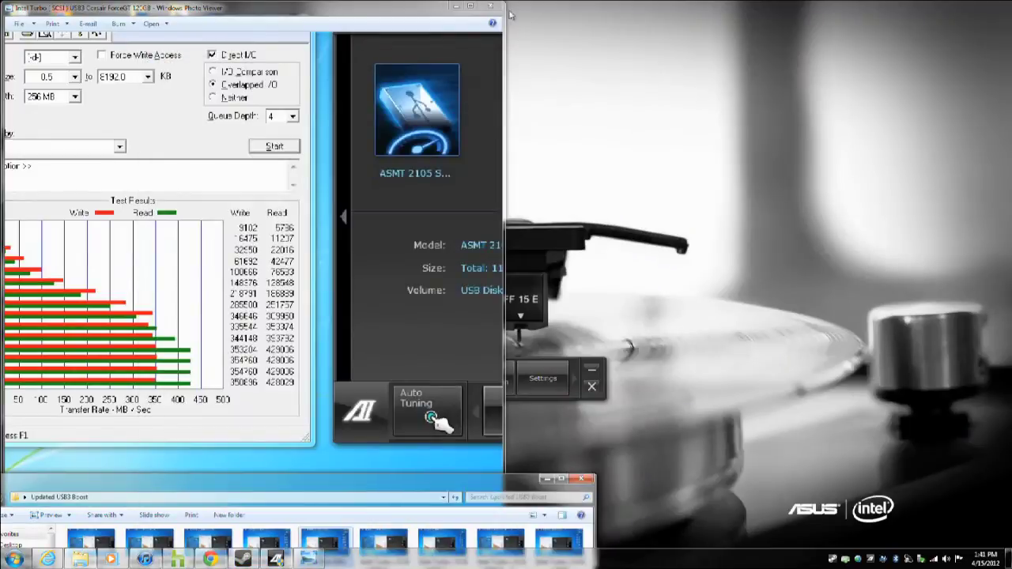
left_click_drag(394, 14, 724, 29)
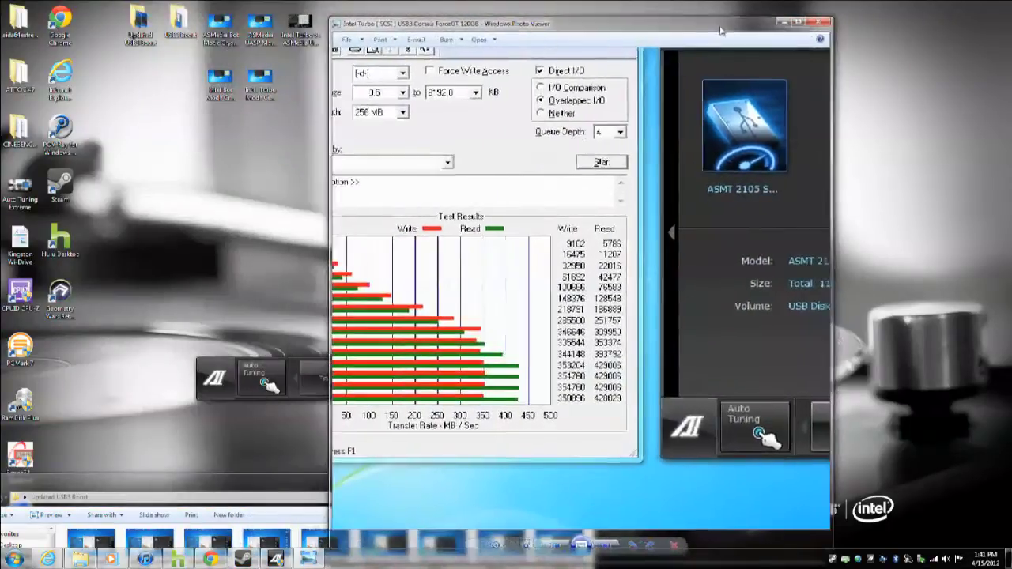
left_click_drag(314, 492, 166, 301)
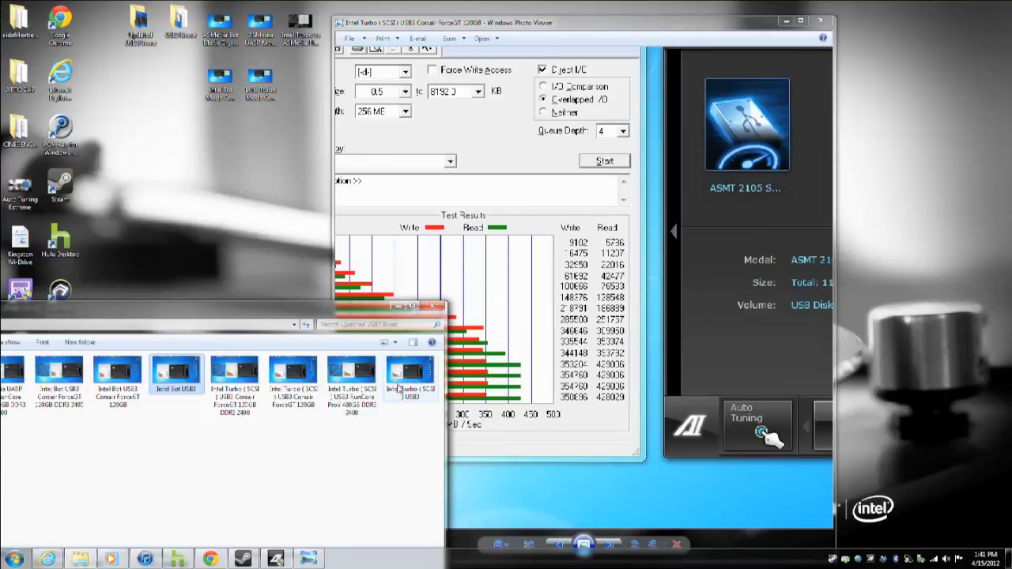
double_click(351, 387)
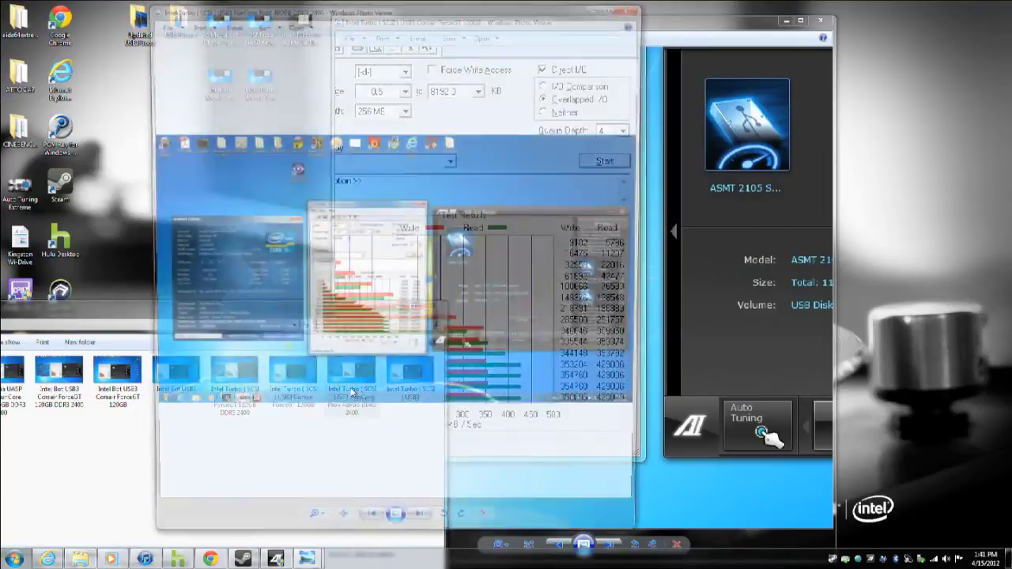
- Dock the RunCore viewer far left at actual size showing its ATTO results, then close the folder window
left_click_drag(410, 17, 96, 24)
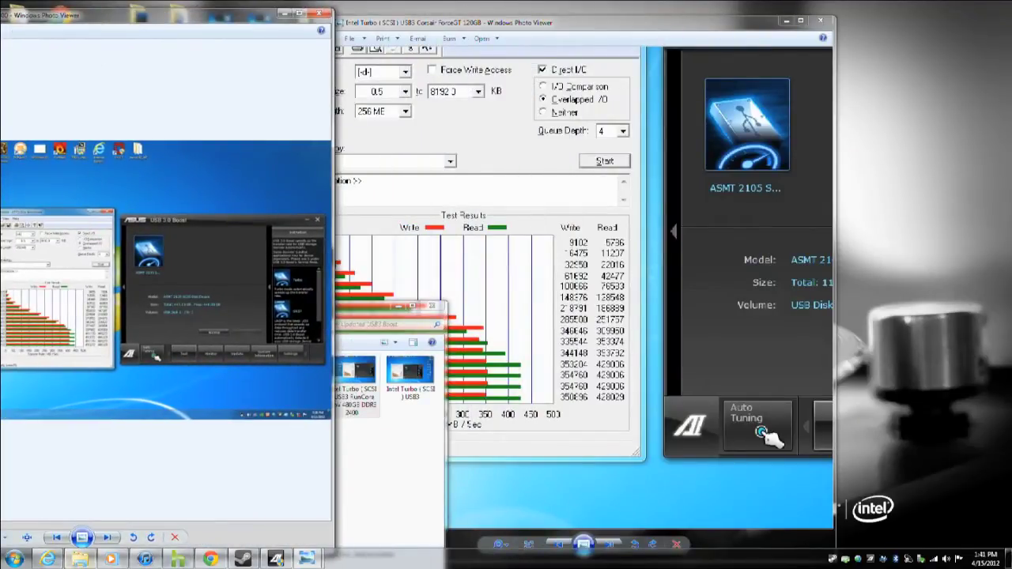
scroll(83, 407, "up", 2)
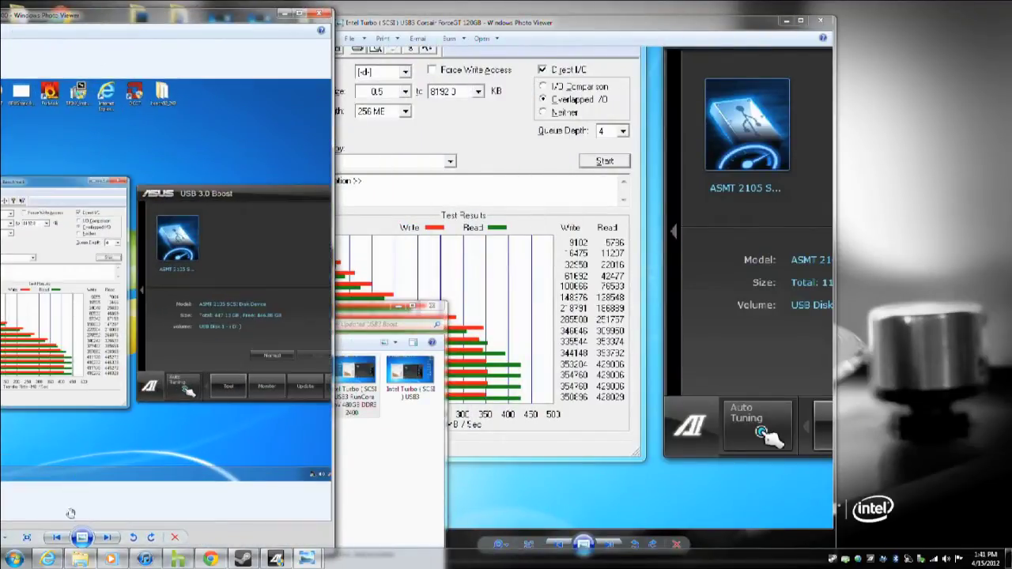
left_click(26, 538)
left_click(26, 537)
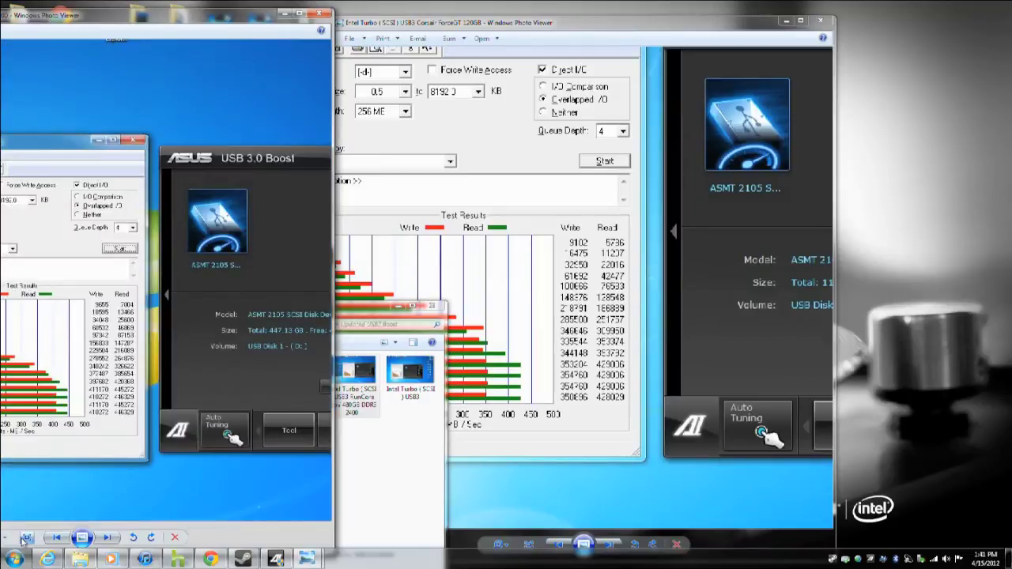
left_click_drag(95, 351, 203, 365)
scroll(205, 365, "up", 1)
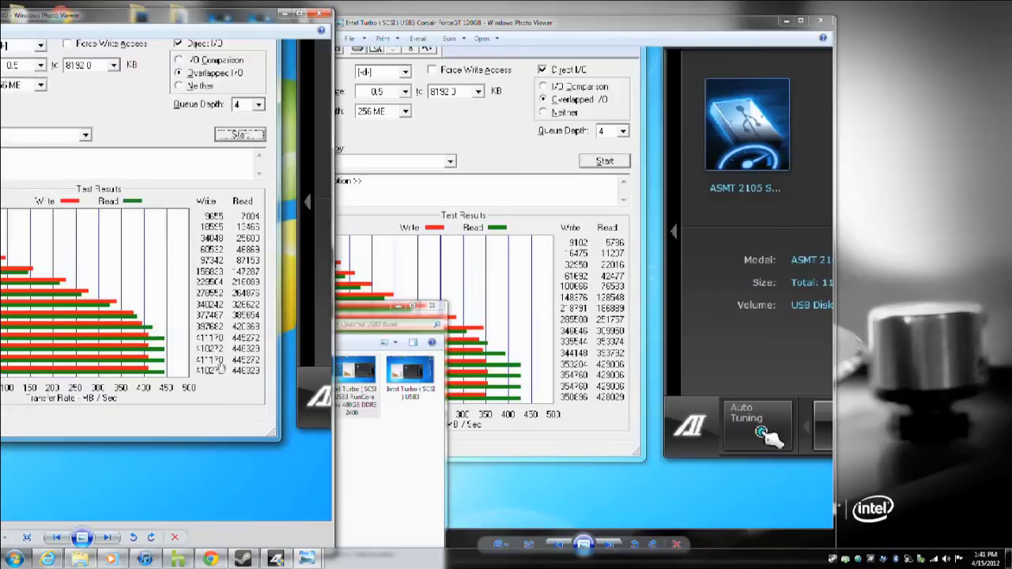
left_click(431, 305)
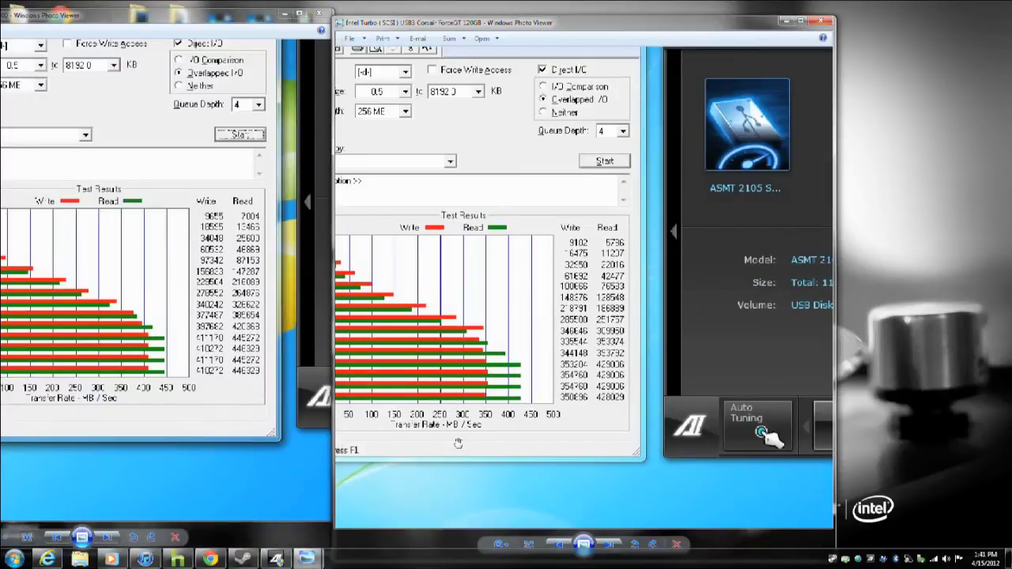
left_click_drag(461, 27, 414, 13)
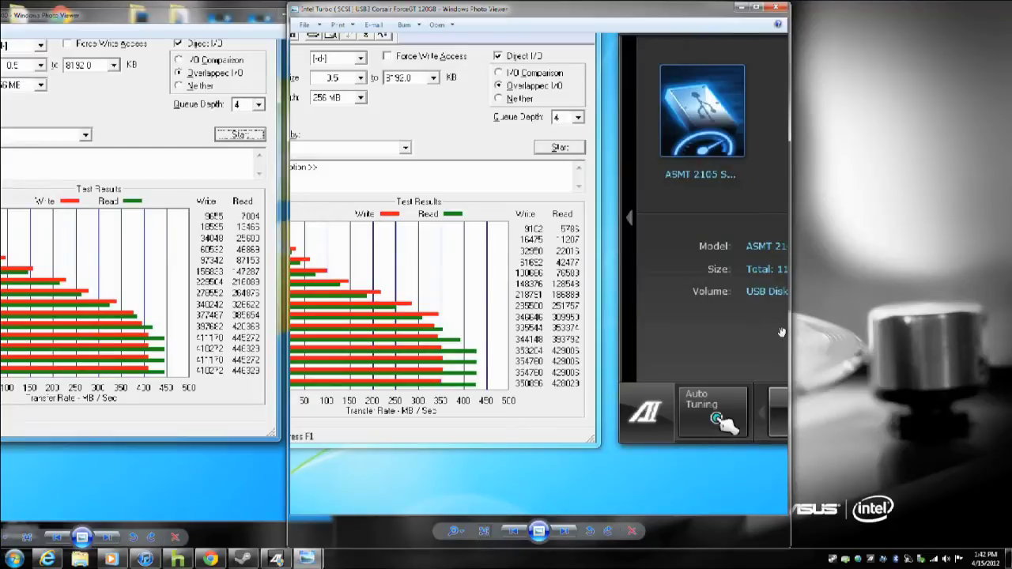
left_click(776, 7)
- Close the RunCore viewer and open the Intel Turbo vs ASMedia UASP 2 SSDs screenshot, moved right
left_click(319, 13)
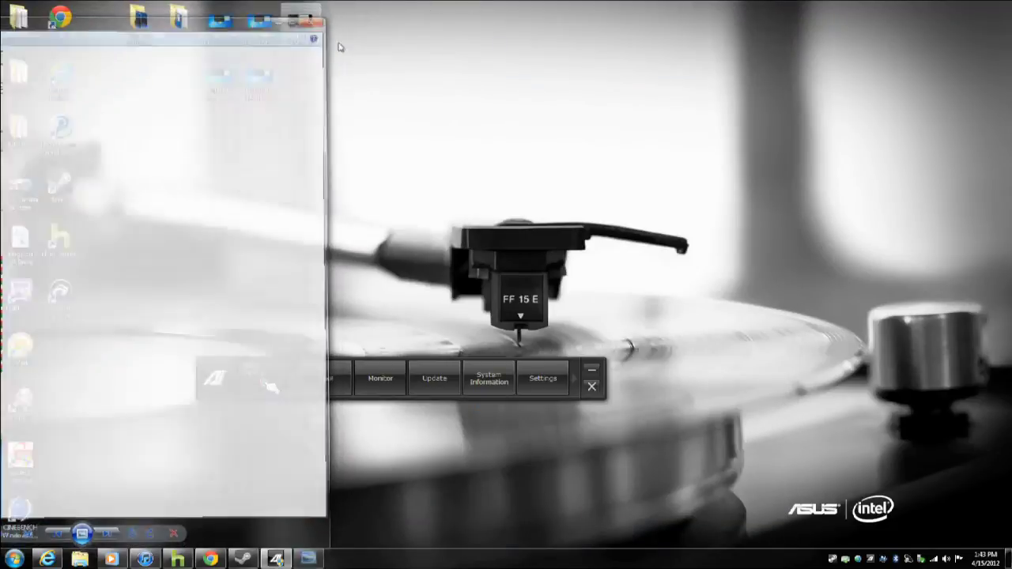
left_click_drag(581, 366, 535, 398)
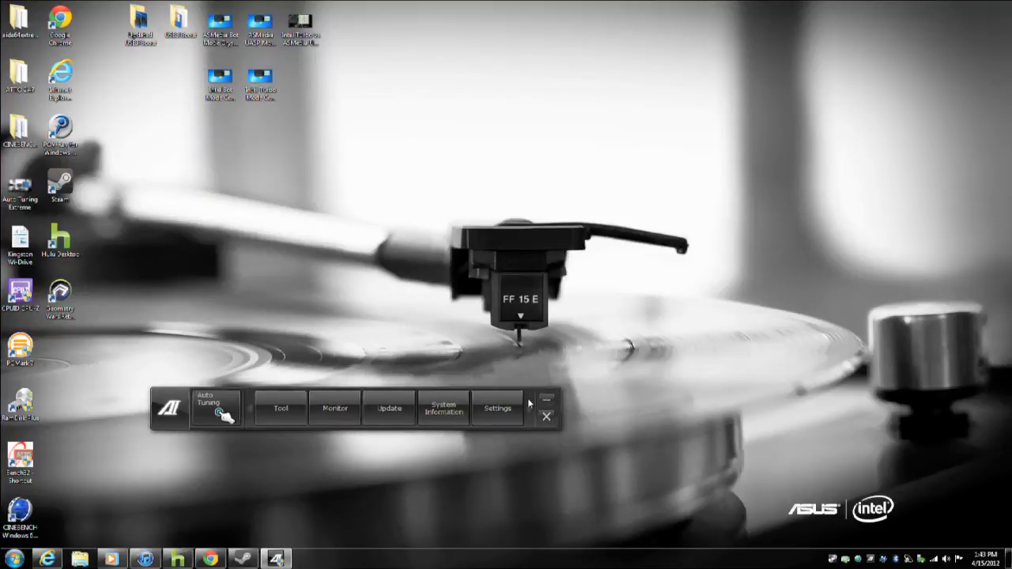
left_click(300, 40)
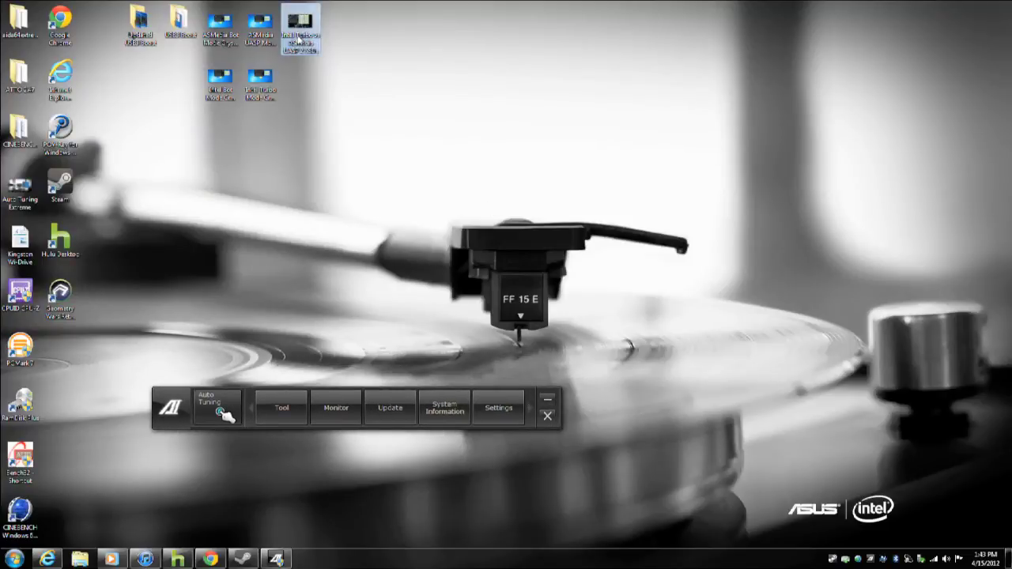
double_click(299, 39)
left_click_drag(385, 11, 557, 24)
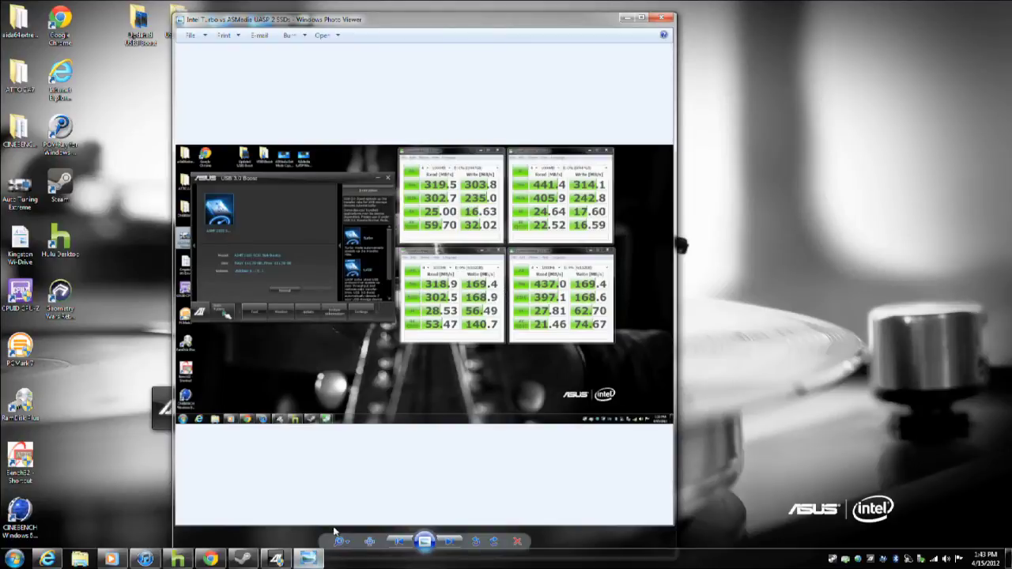
- Show the CrystalDiskMark screenshot at actual size in a viewer widened to fit all four panels
left_click(369, 542)
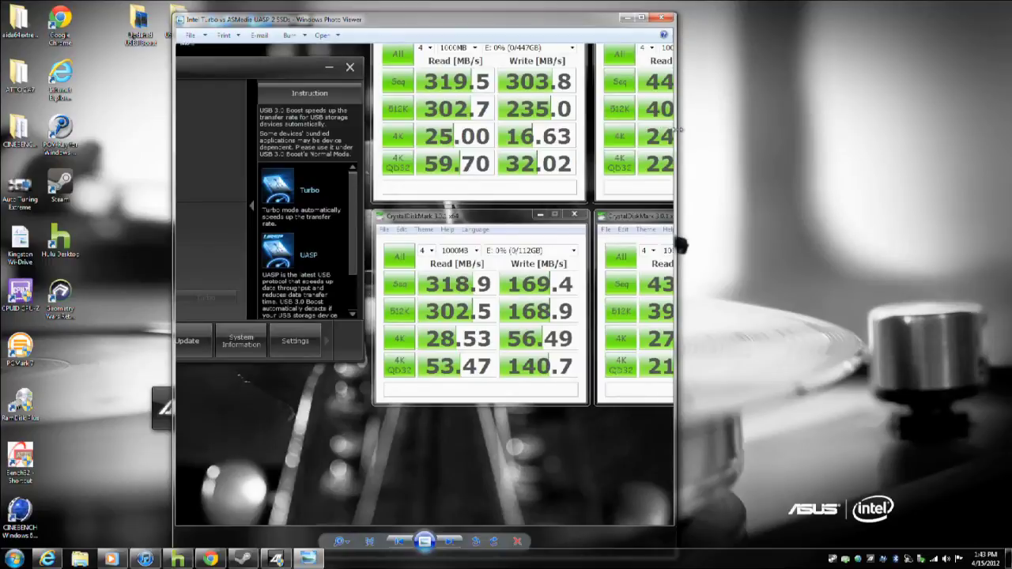
left_click_drag(681, 130, 921, 144)
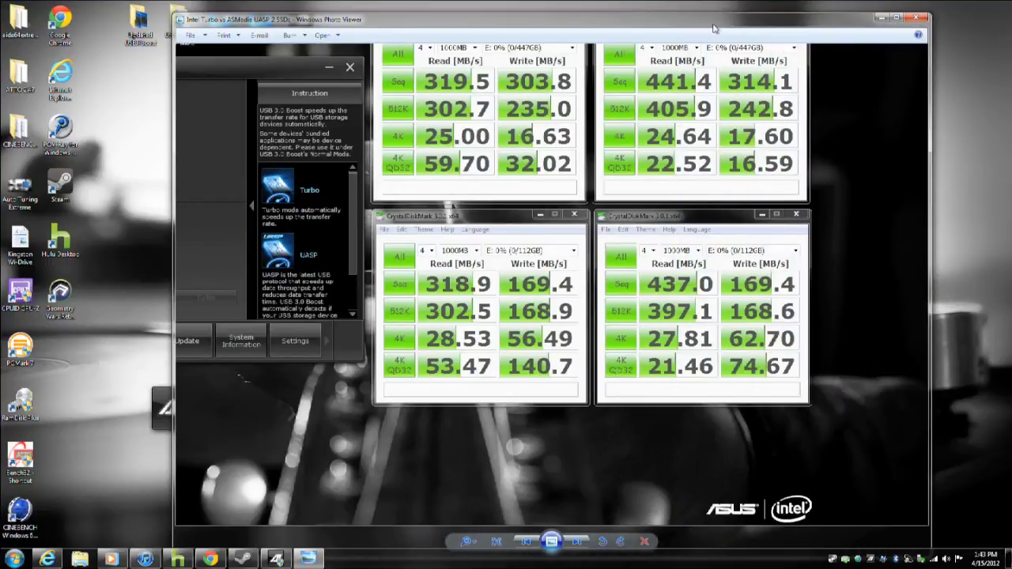
left_click_drag(716, 29, 753, 29)
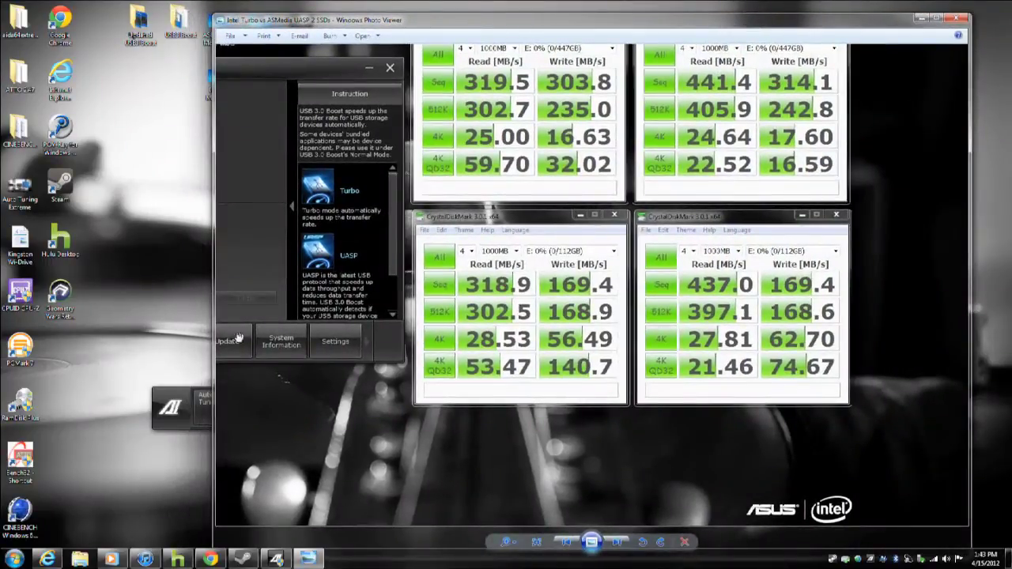
- Expand the AI Suite dock at the lower left and pan so the panels' tops show
left_click(158, 409)
left_click_drag(158, 409, 116, 476)
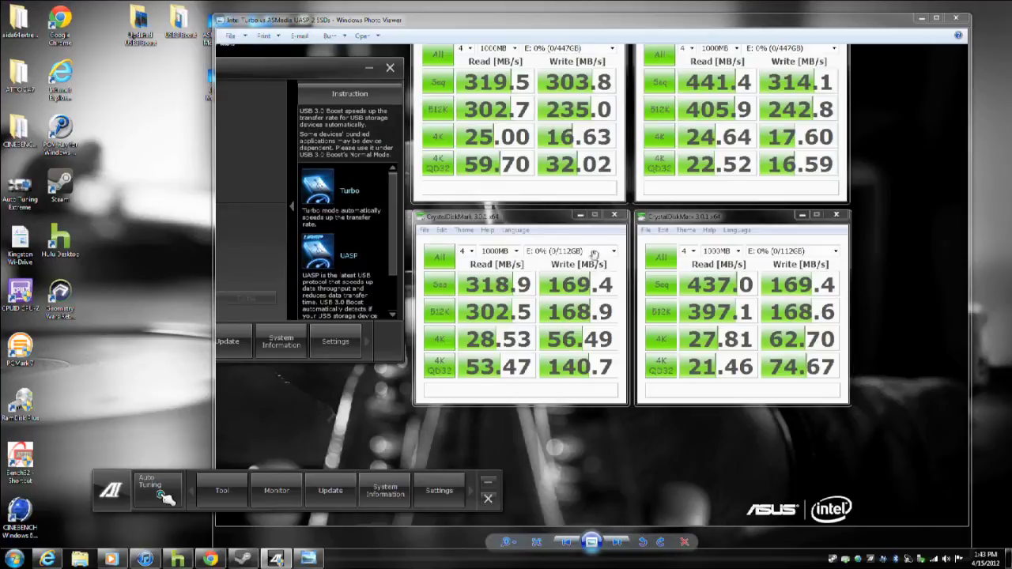
left_click_drag(591, 250, 586, 281)
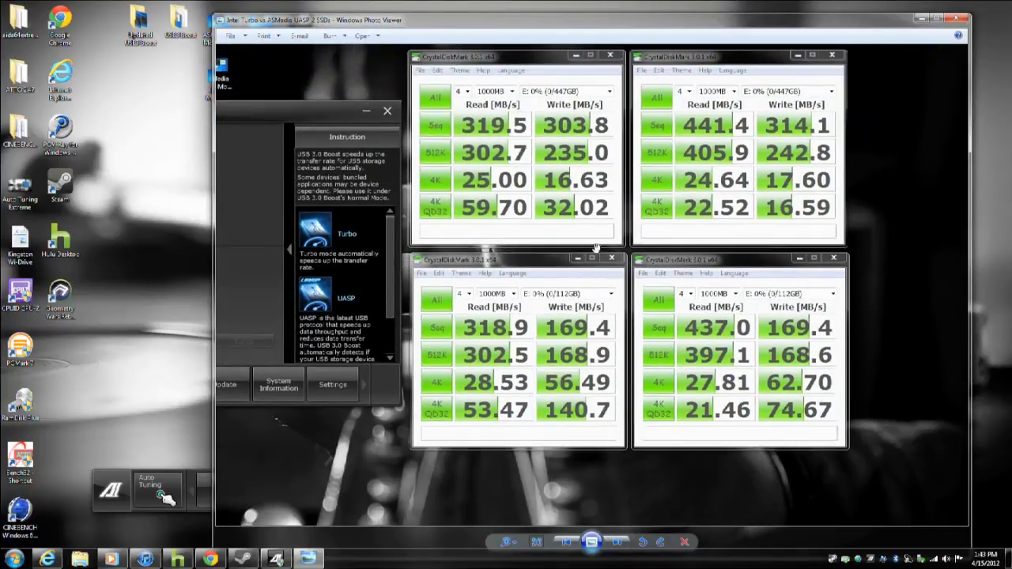